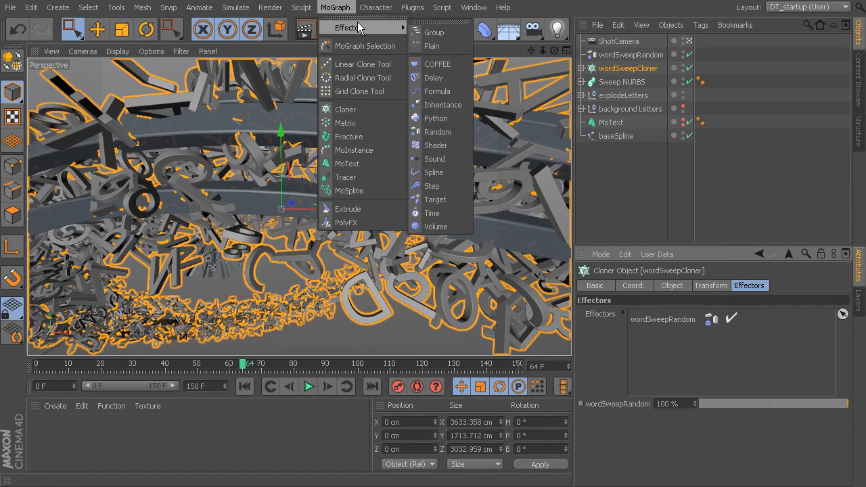
- Add a Plain effector to wordSweepCloner and check that it is in the cloner's effector list
left_click(436, 47)
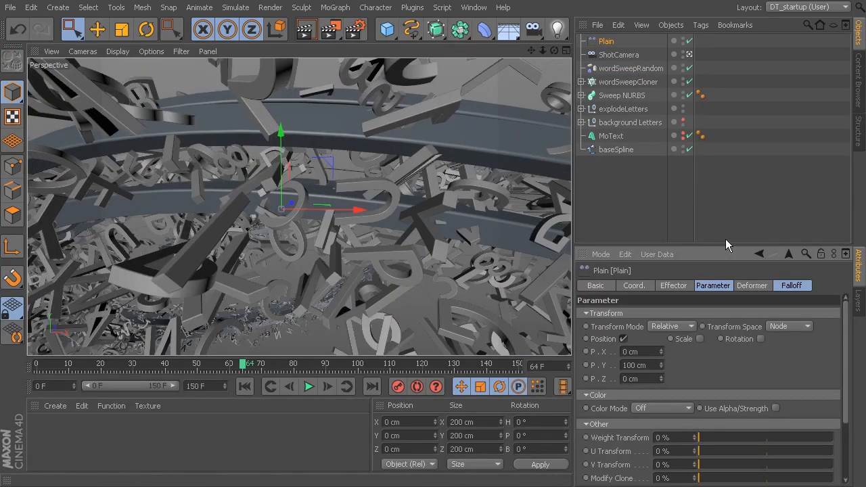
left_click(628, 81)
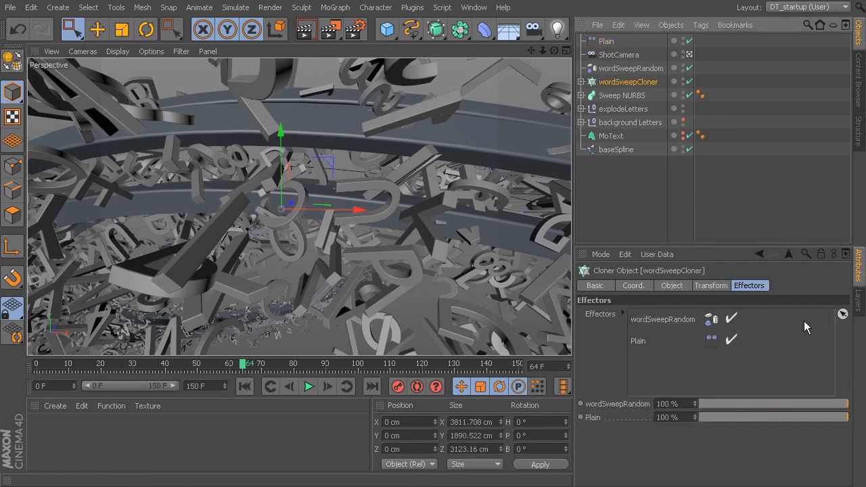
left_click(606, 42)
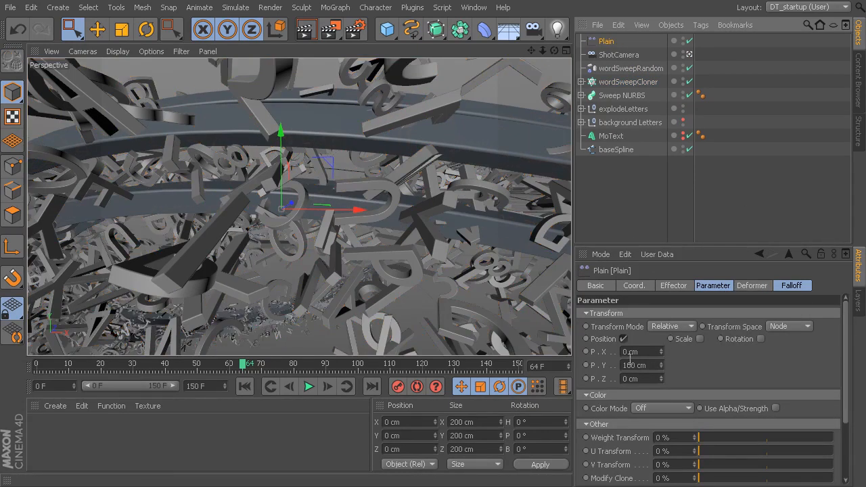
- Set the Plain effector to Absolute transform mode in Effector space, with position off and a uniform scale of 0
left_click(623, 339)
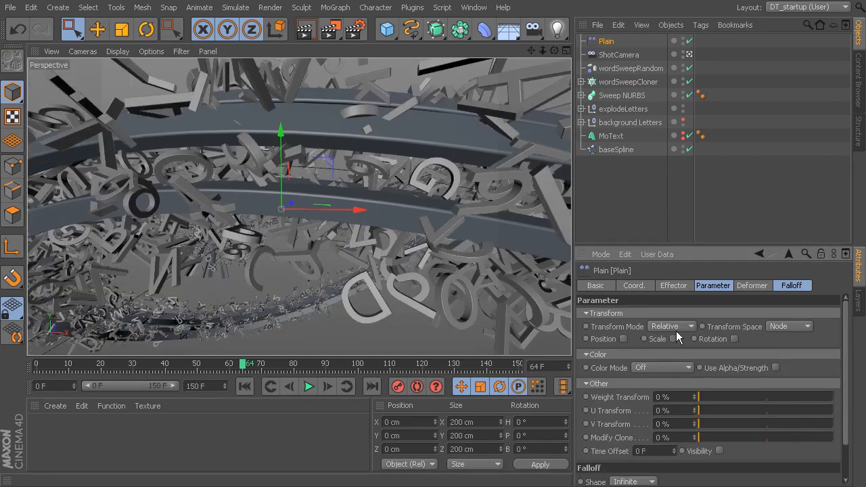
left_click(674, 339)
left_click(682, 326)
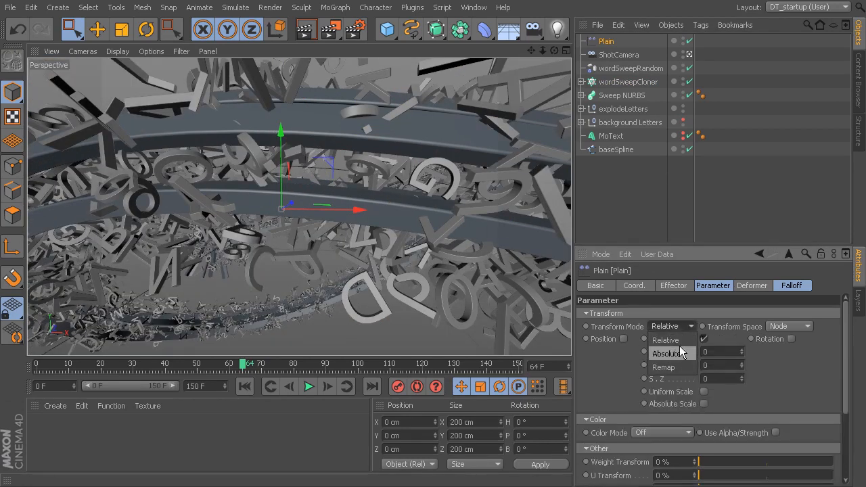
left_click(679, 355)
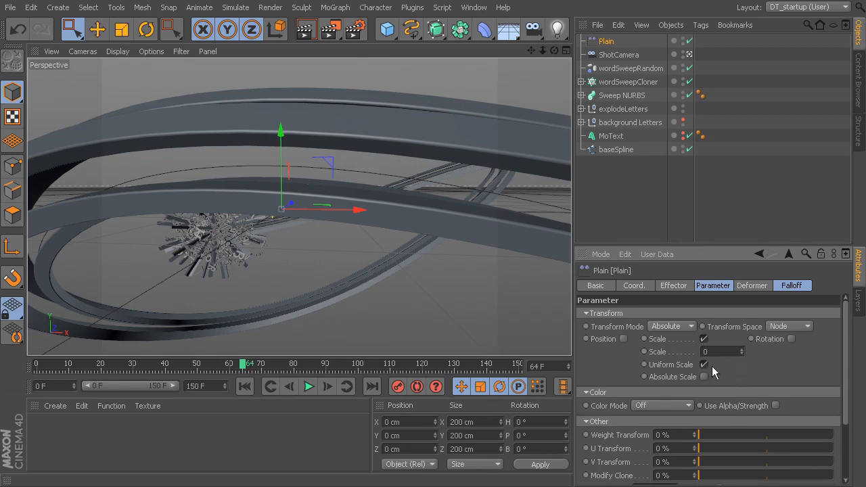
left_click(782, 327)
left_click(780, 353)
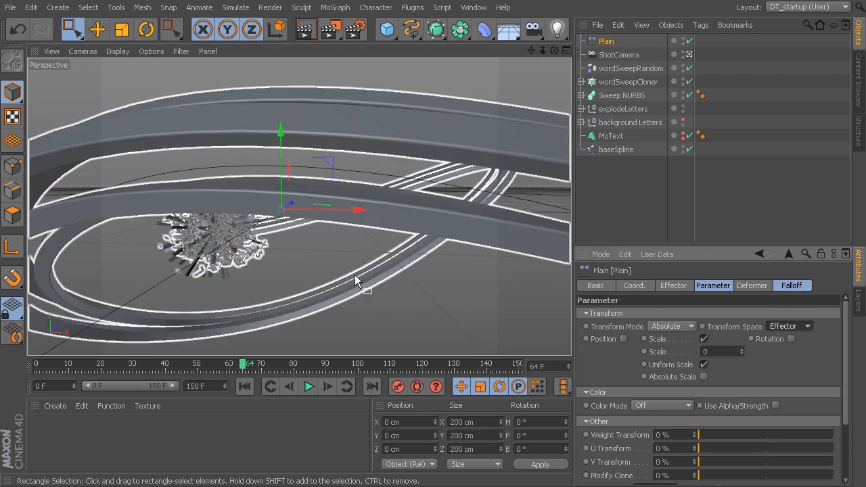
- Set the Plain effector's falloff shape to Source
left_click(793, 286)
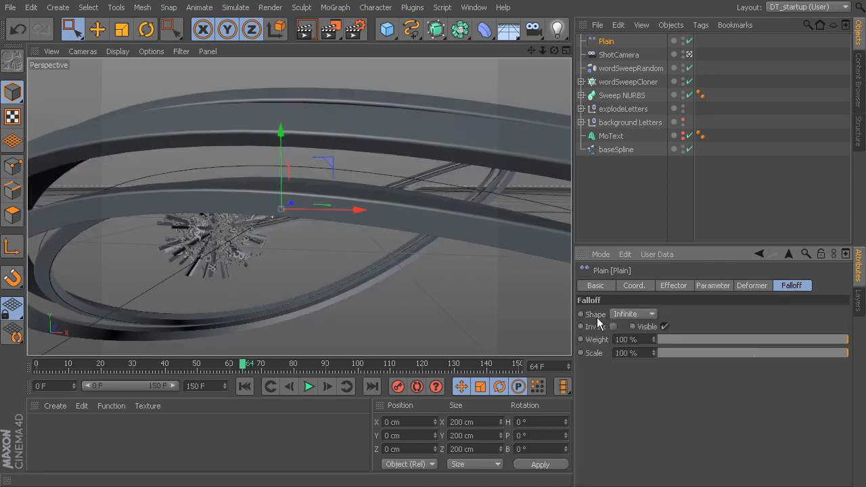
left_click(623, 315)
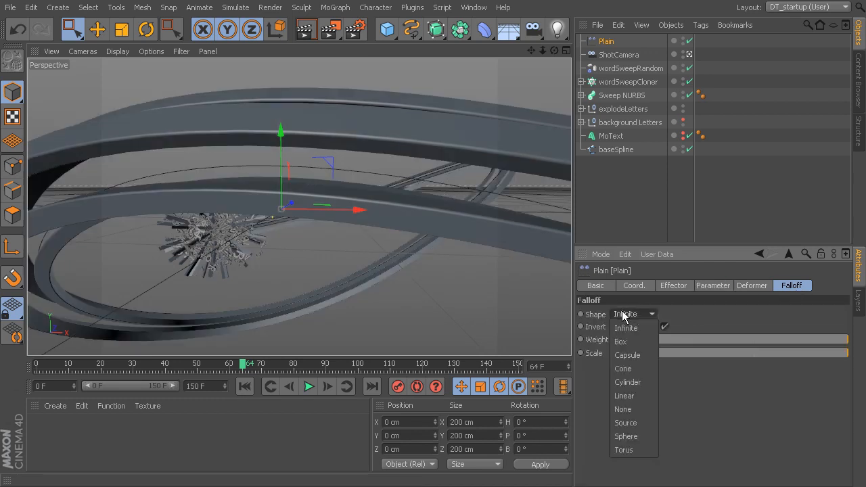
left_click(629, 423)
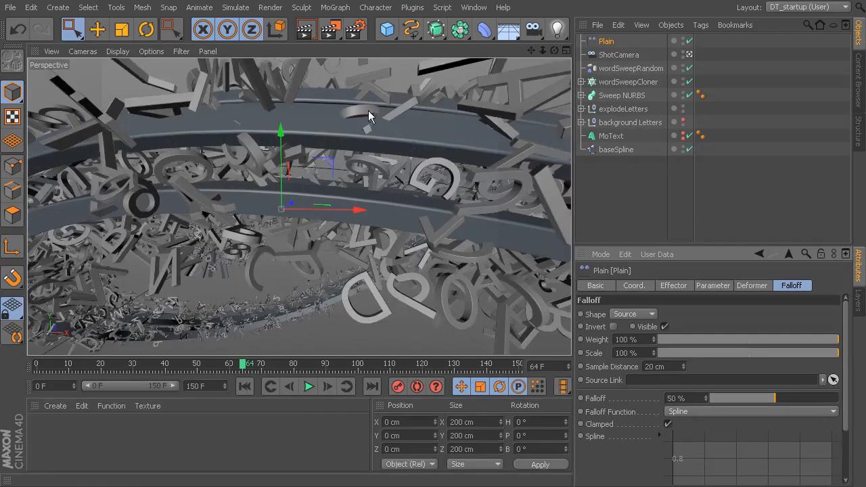
- Add a MoSpline object in Spline mode and assign baseSpline as its source spline
left_click(335, 7)
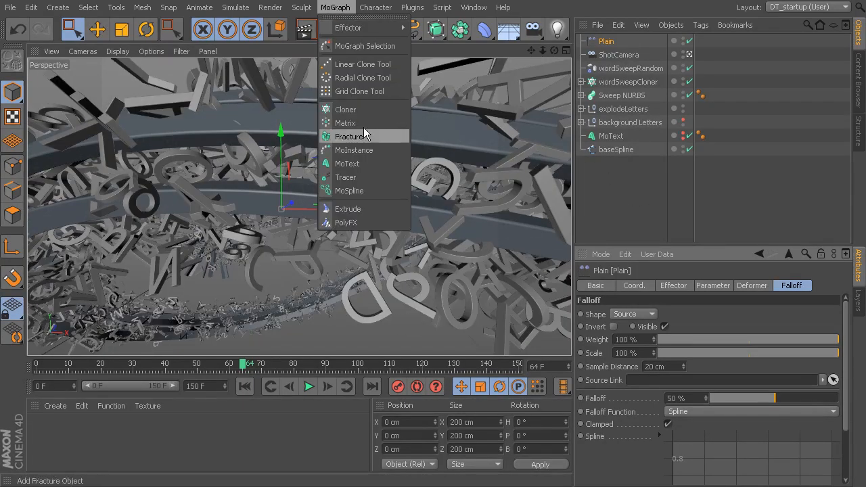
left_click(363, 191)
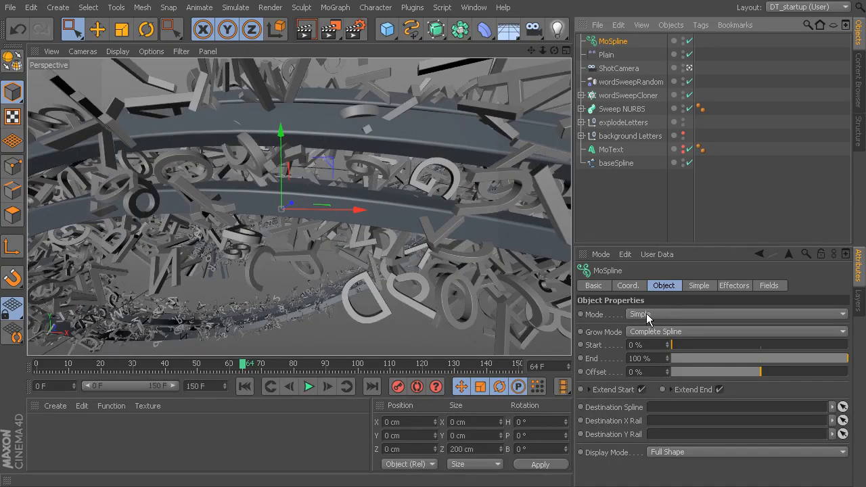
left_click(648, 315)
left_click(651, 341)
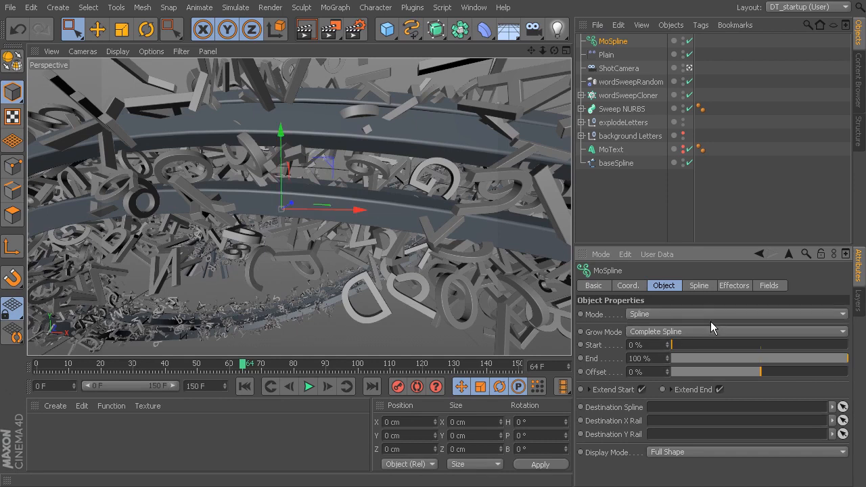
left_click(704, 286)
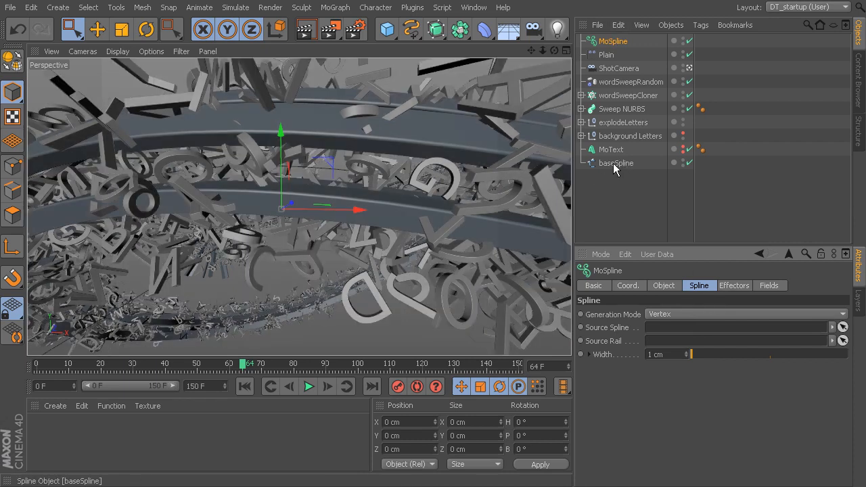
left_click_drag(615, 170, 677, 330)
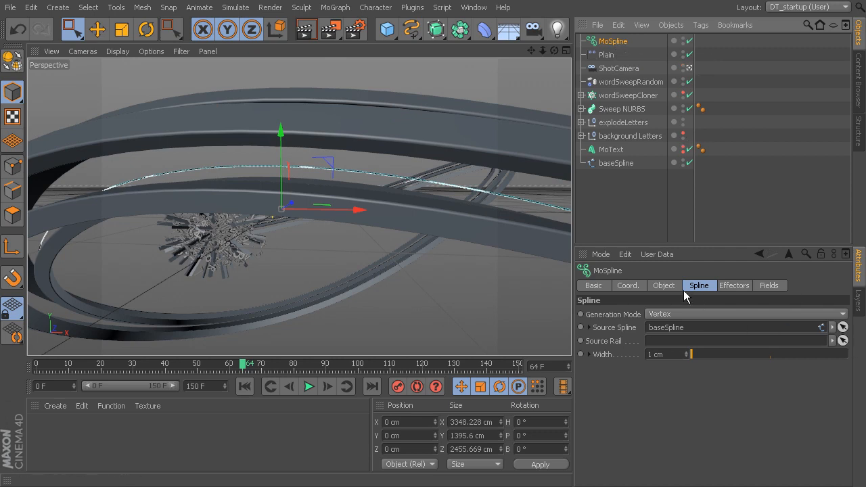
- Reduce the MoSpline's End to 86.1 % and set its spline width to 7 cm
left_click(668, 287)
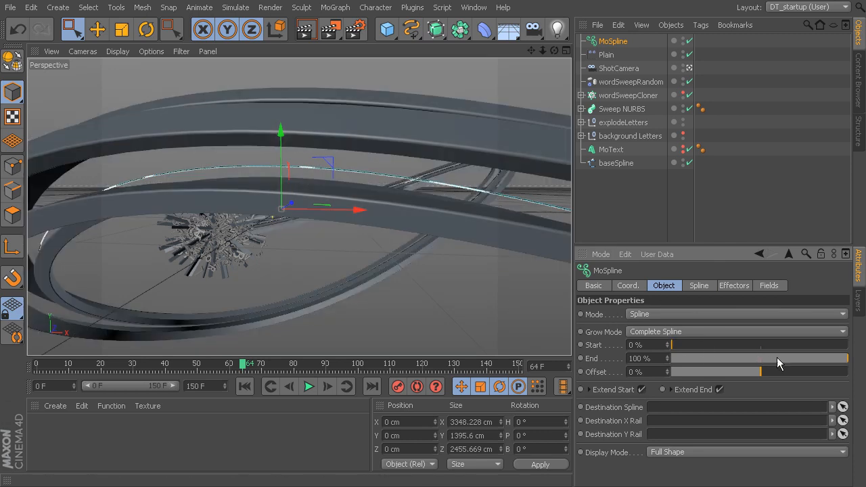
mouse_move(820, 356)
left_mouse_down()
mouse_move(804, 366)
mouse_move(826, 365)
left_mouse_up()
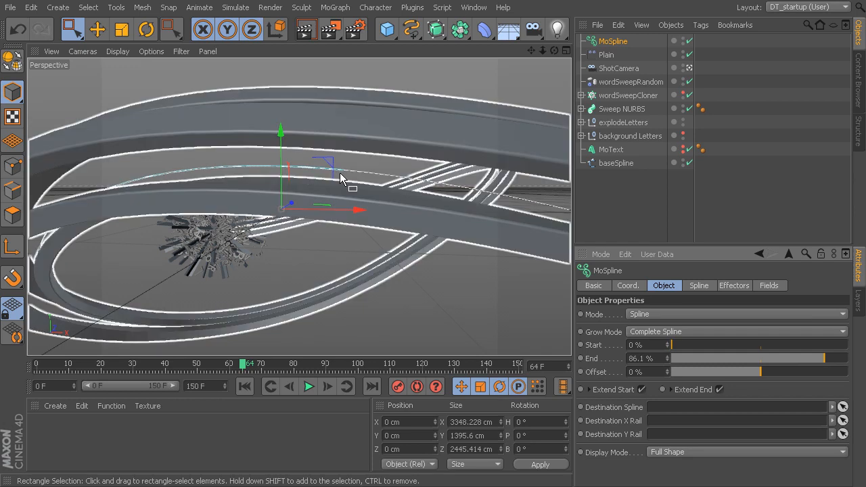
left_click(700, 286)
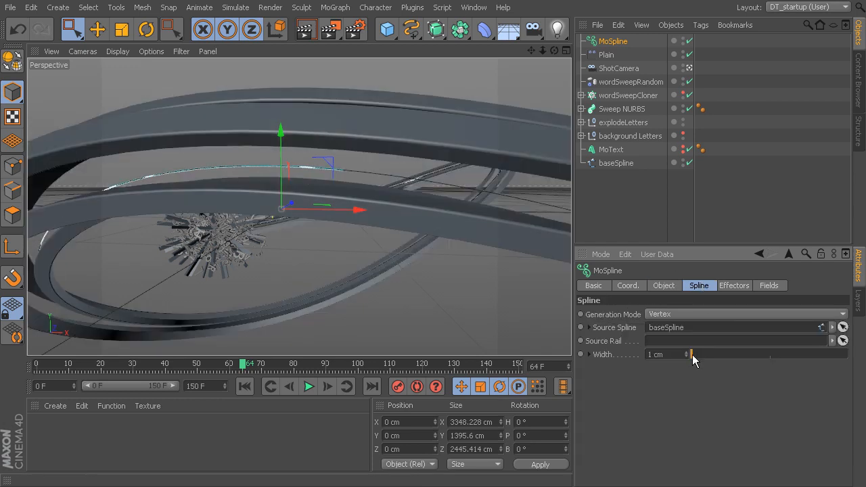
left_click_drag(696, 353, 701, 353)
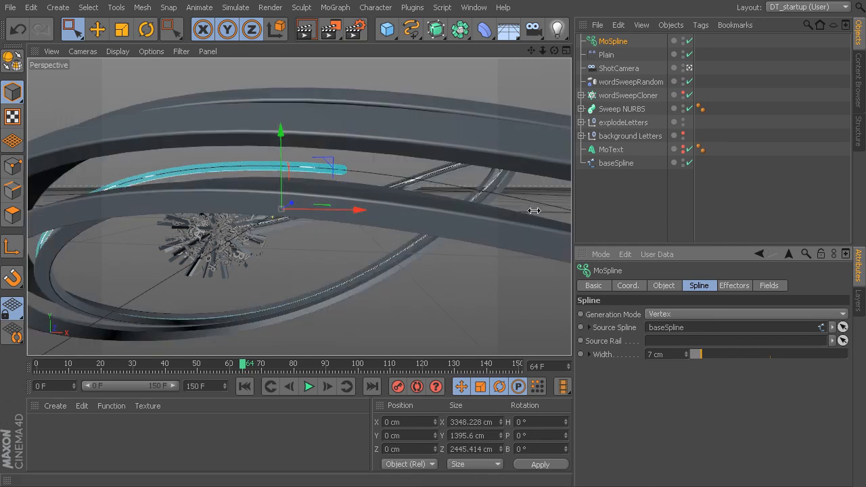
- Set the MoSpline's End back to 100 %
left_click(618, 42)
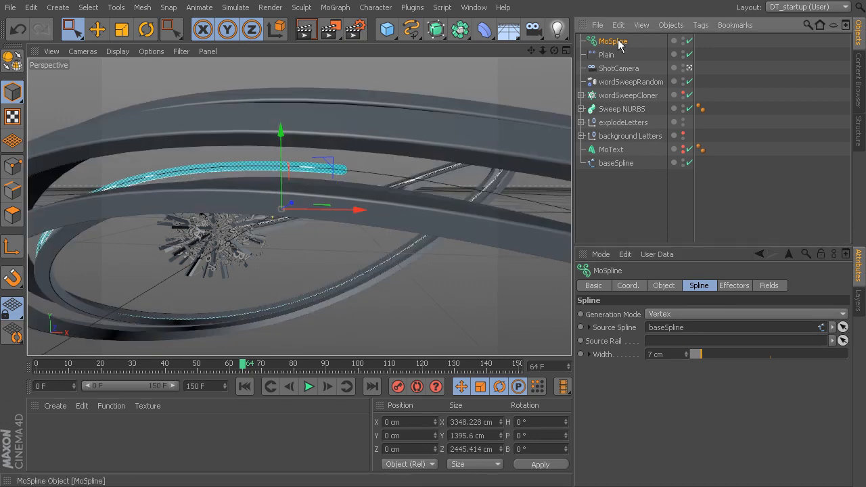
left_click(663, 285)
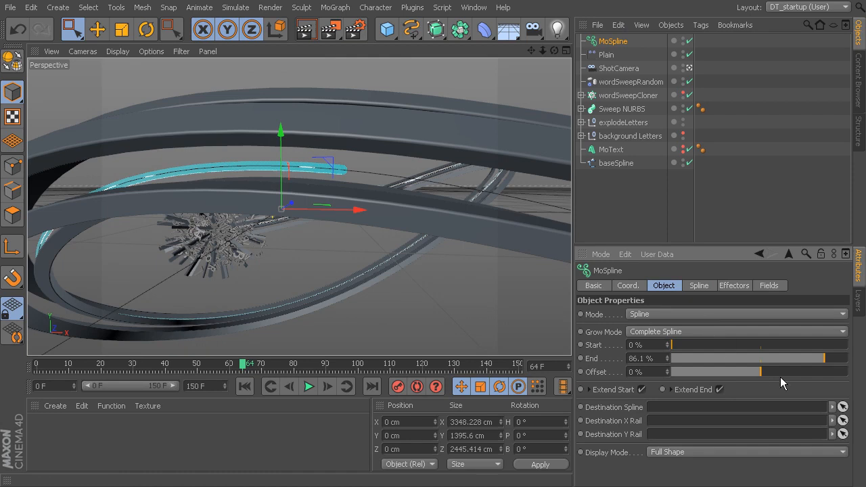
left_click_drag(834, 357, 854, 364)
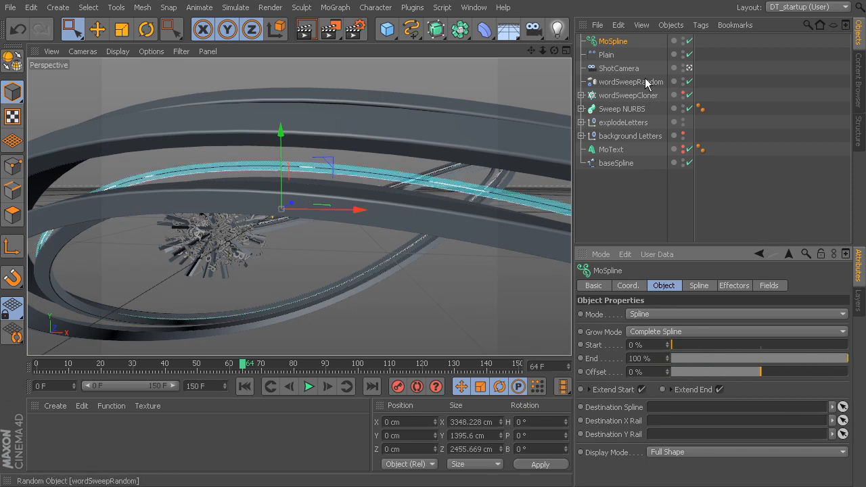
- Assign the MoSpline as the source link of the Plain effector's falloff
left_click(607, 54)
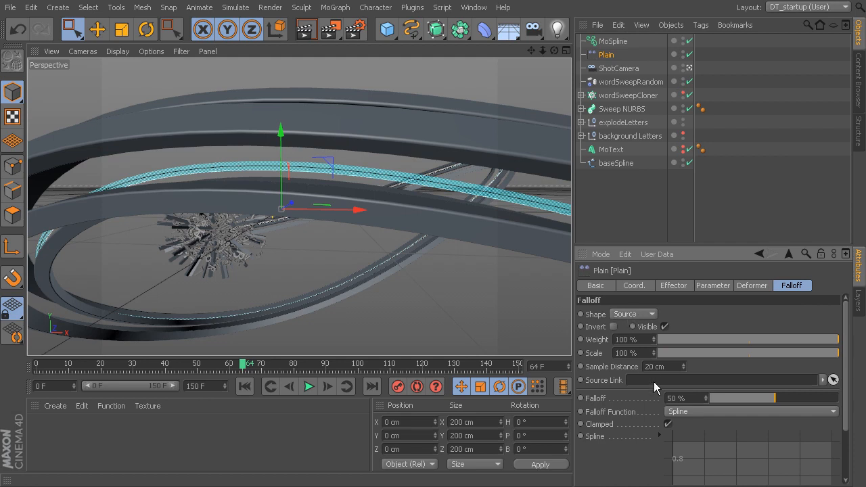
left_click_drag(618, 42, 676, 384)
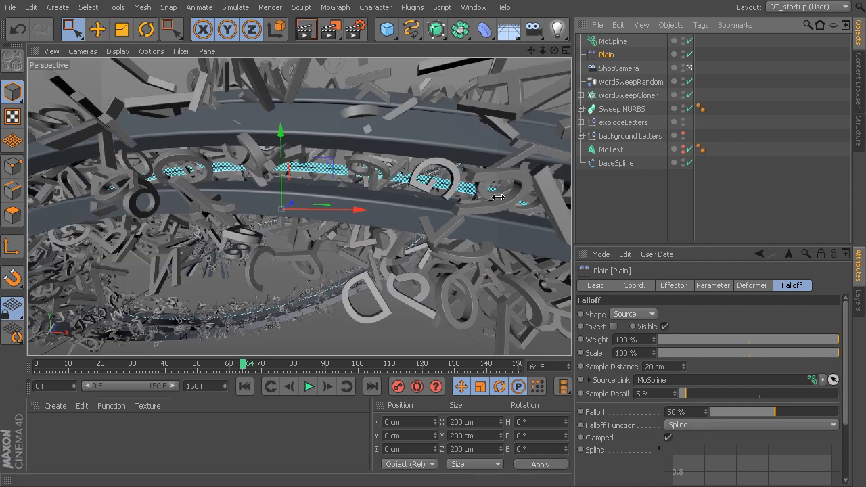
- Reduce the MoSpline's End to 39.7 % and check the letters along the whole sweep
left_click(615, 41)
left_click_drag(823, 359, 742, 360)
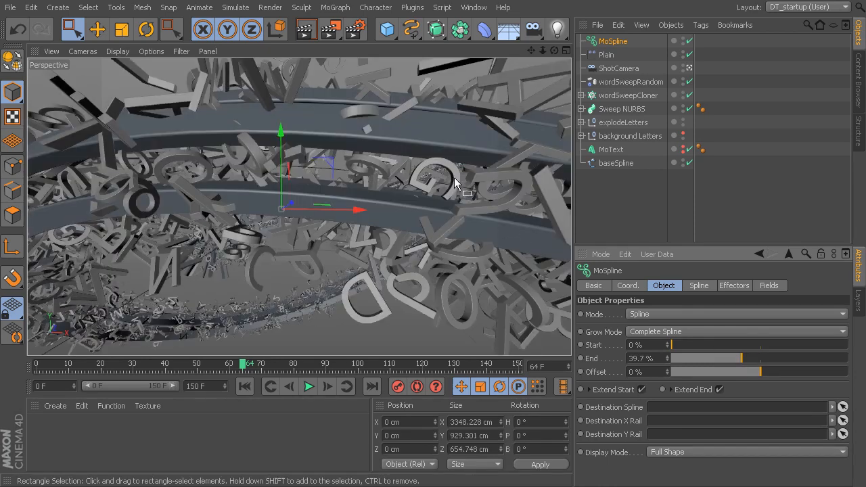
left_click_drag(454, 214, 460, 250, "alt")
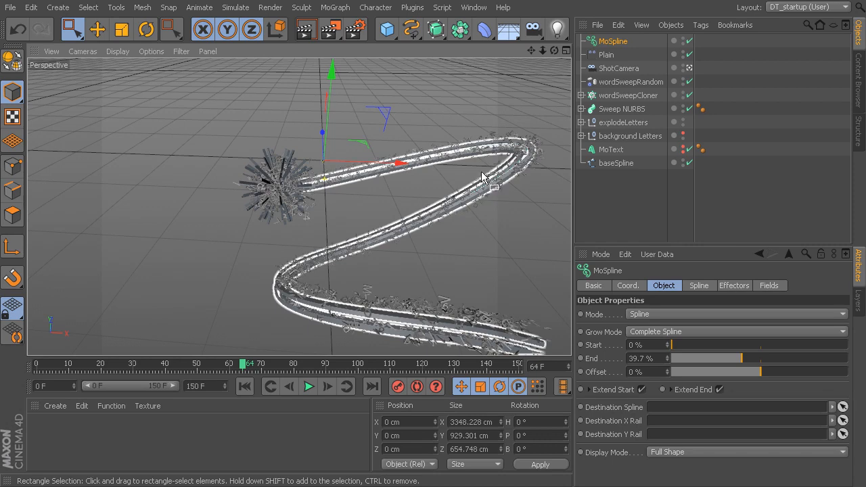
- Set the Plain effector's falloff sample distance to 150 cm and inspect the letters around the MoSpline
left_click(604, 57)
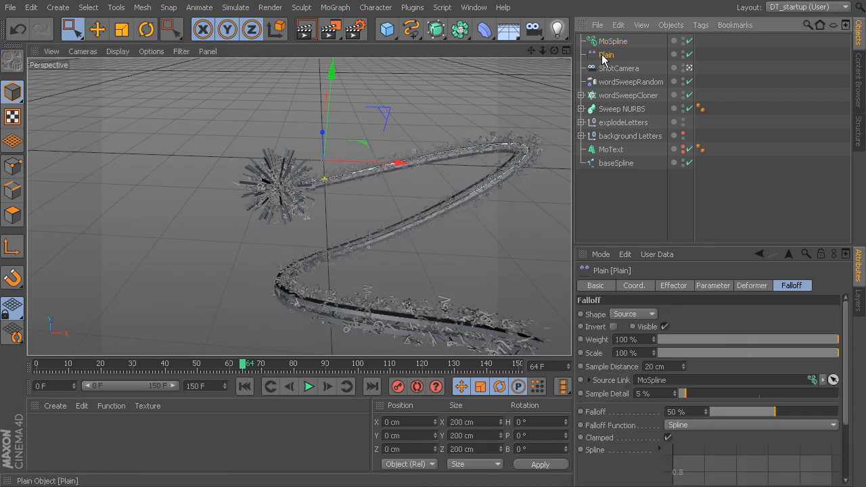
double_click(655, 367)
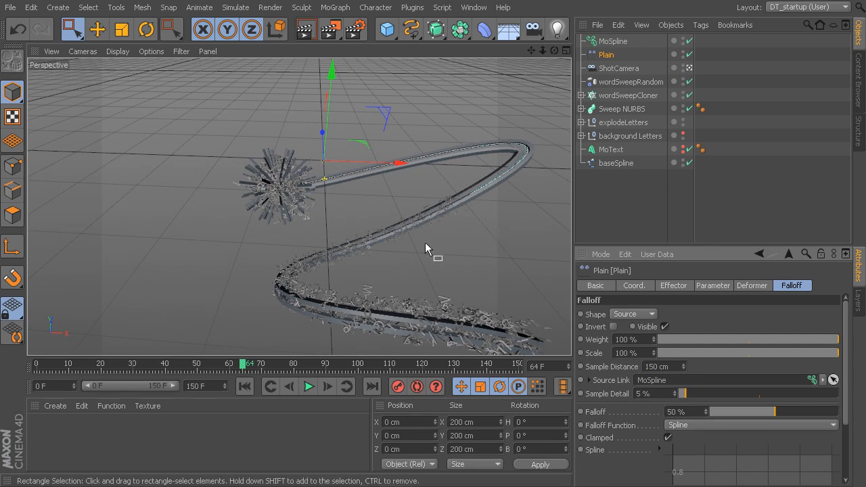
right_click_drag(400, 252, 501, 198, "alt")
middle_click_drag(501, 198, 450, 242, "alt")
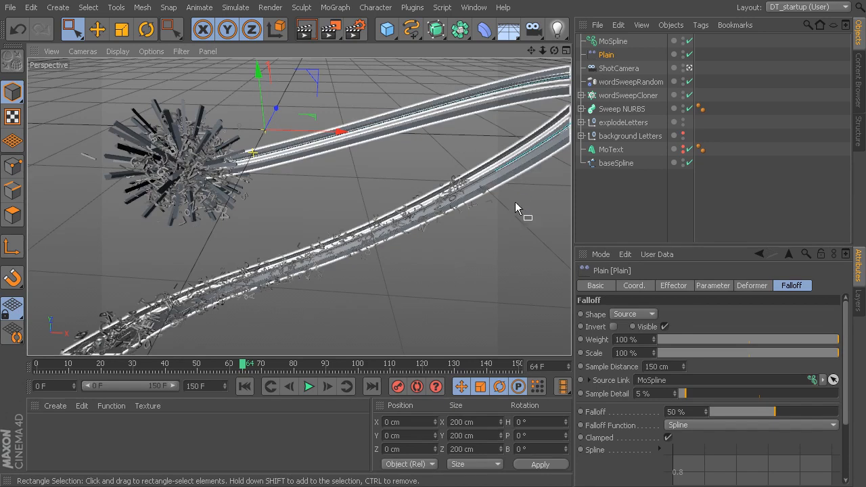
left_click_drag(468, 237, 492, 205, "alt")
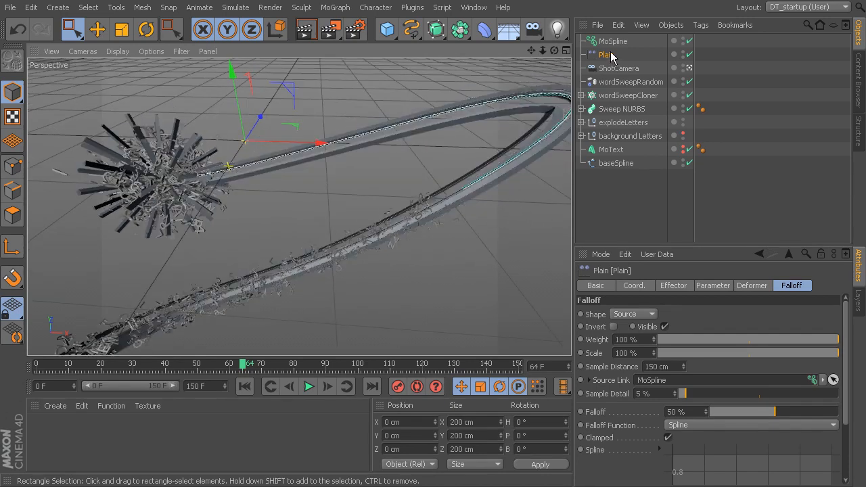
- Review the Plain effector's transform parameters and increase the MoSpline's End to 56.5 %
left_click(716, 289)
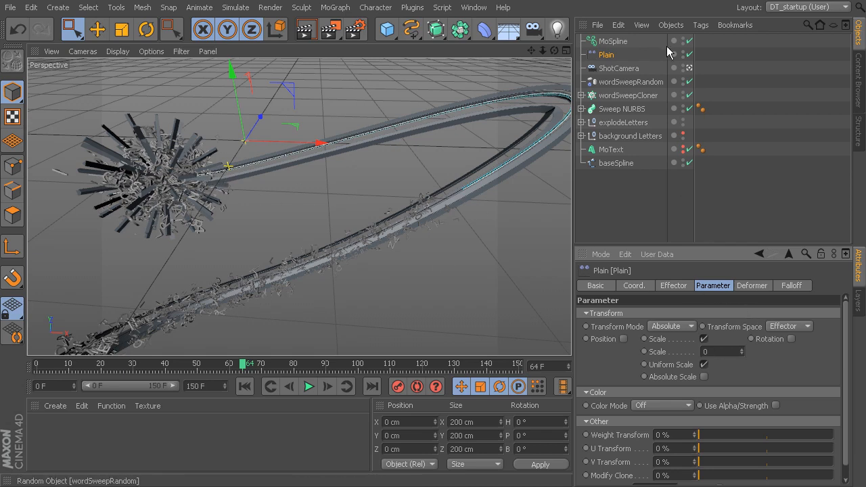
left_click(602, 42)
left_click_drag(746, 363, 771, 359)
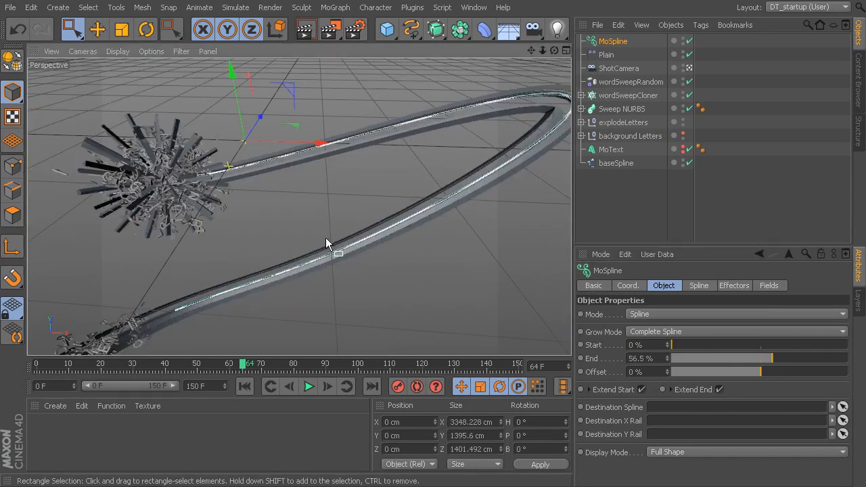
middle_click_drag(176, 308, 190, 274, "alt")
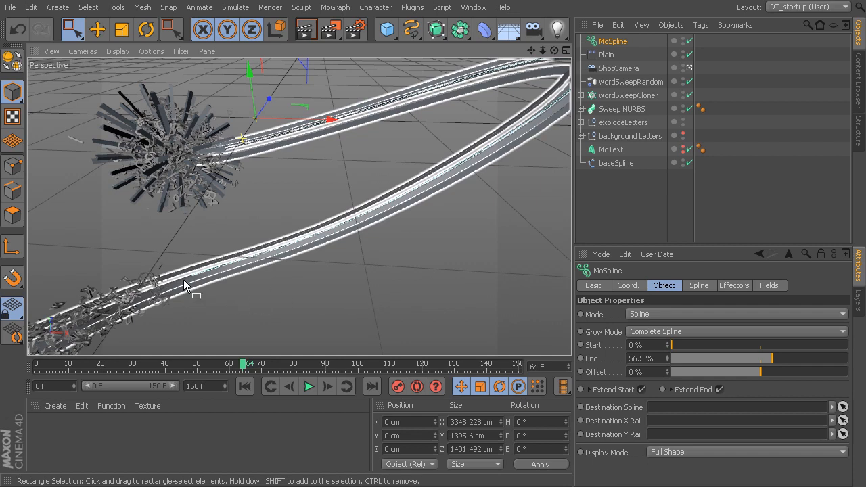
- Invert the Plain effector's falloff
left_click(606, 54)
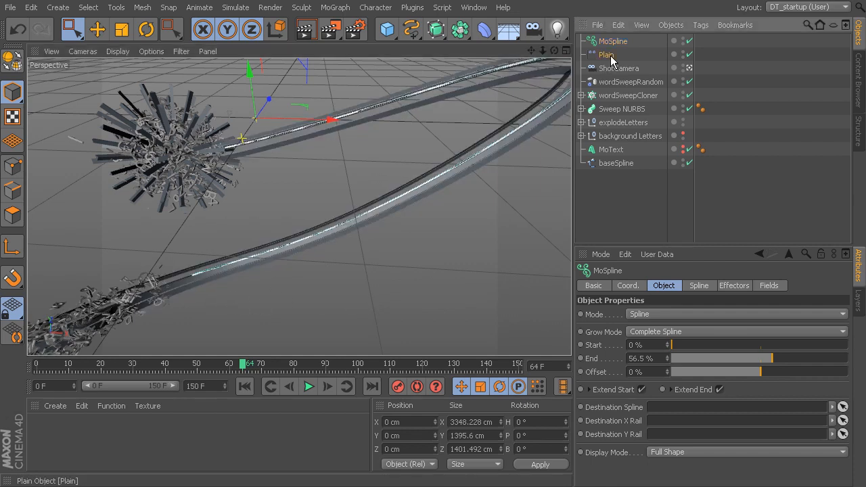
left_click(793, 287)
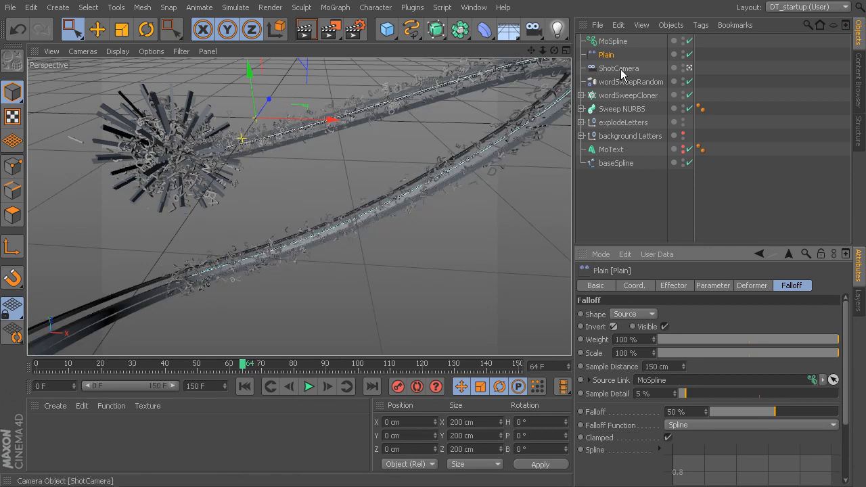
- Raise the MoSpline's End to 99.4 % and undo the last view change
left_click(614, 41)
left_click_drag(766, 362, 852, 366)
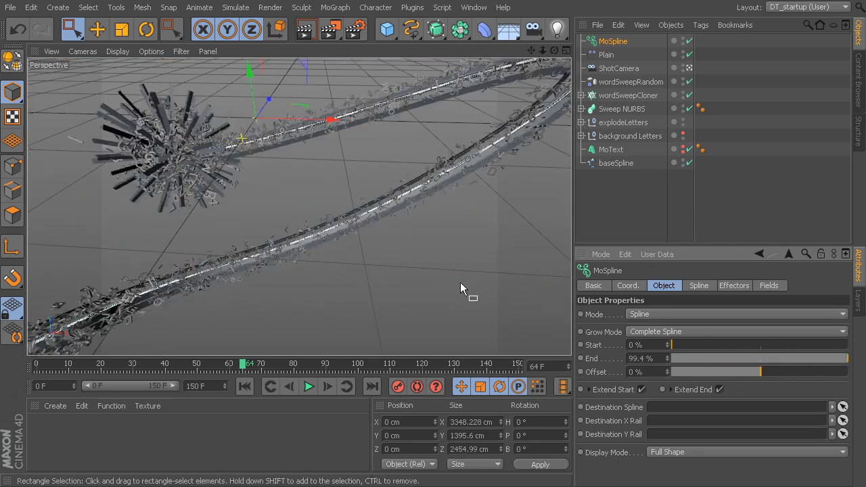
key("ctrl+shift+z")
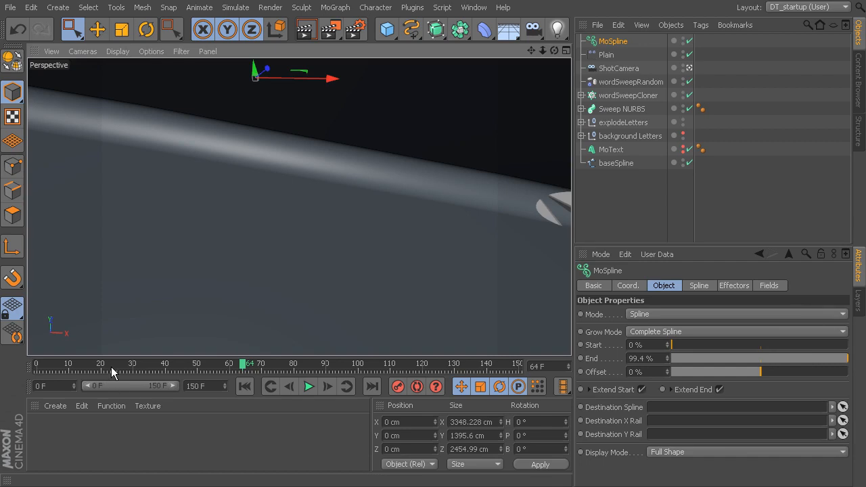
- Keyframe the MoSpline's End at 0.6 % on frame 3
left_click_drag(111, 367, 127, 367)
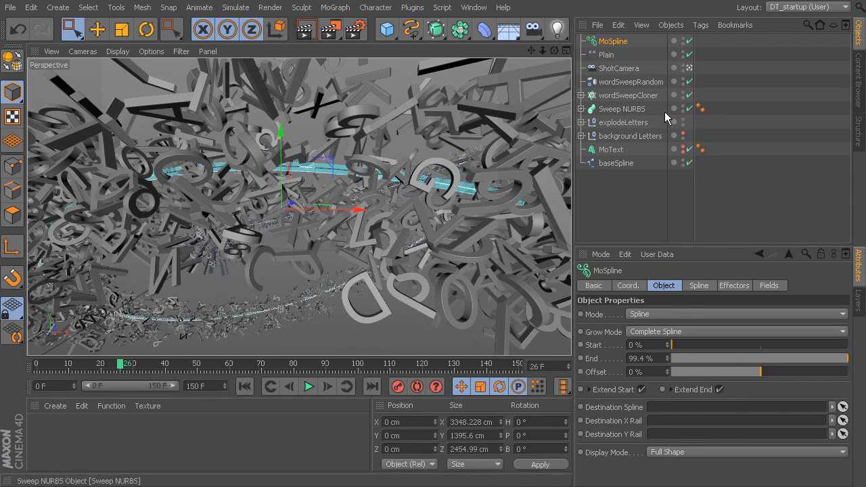
left_click_drag(121, 366, 47, 369)
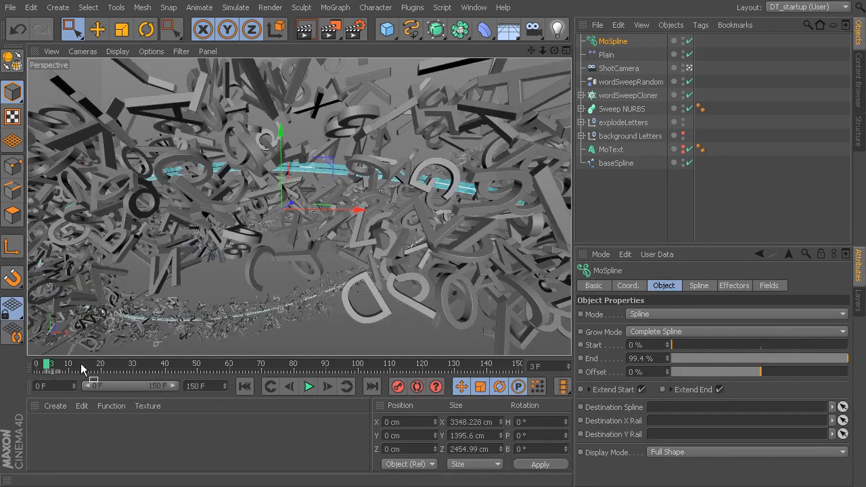
left_click_drag(710, 364, 583, 365)
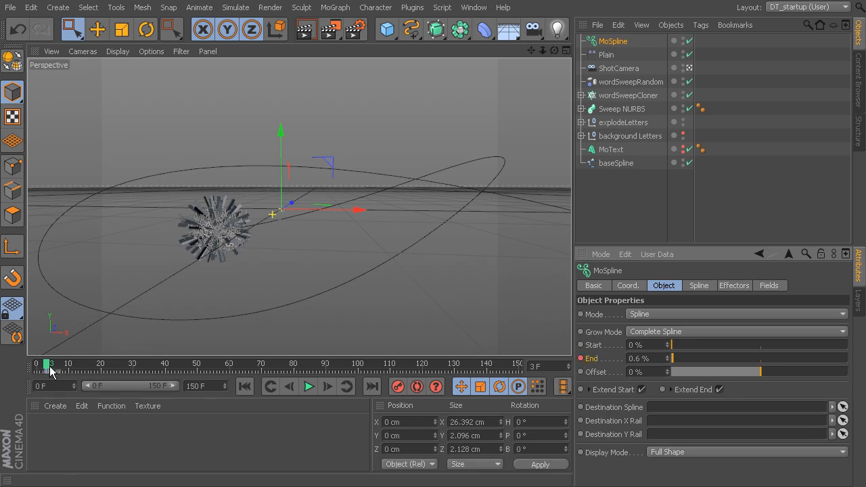
- Grow the MoSpline to the tip of the sweep on frame 27 and keyframe its End at 31.4 %
left_click_drag(54, 371, 114, 371)
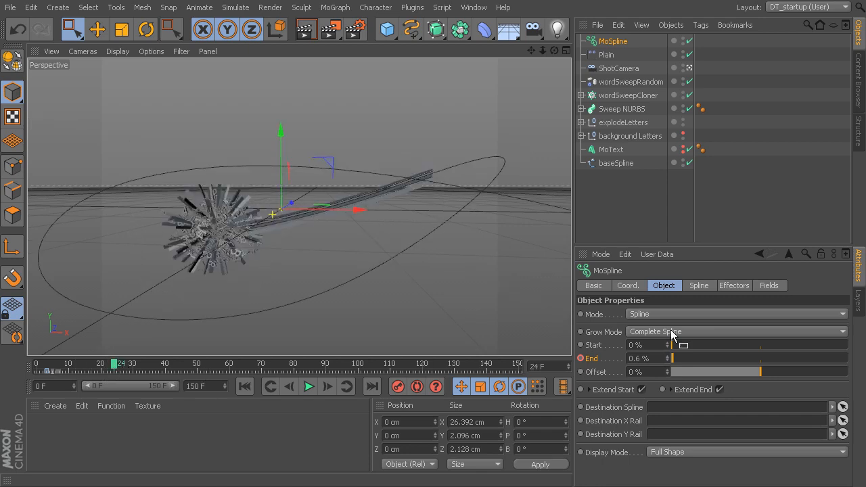
left_click(131, 369)
left_click_drag(129, 363, 122, 369)
left_click_drag(689, 357, 727, 358)
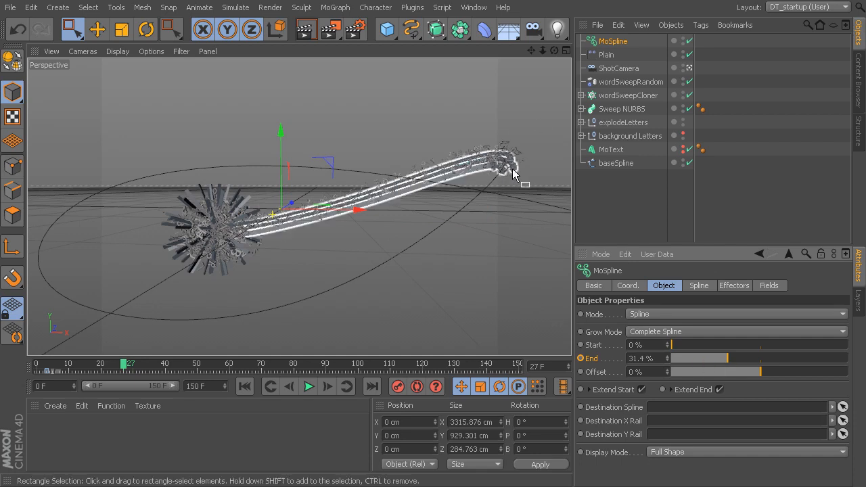
left_click(580, 358)
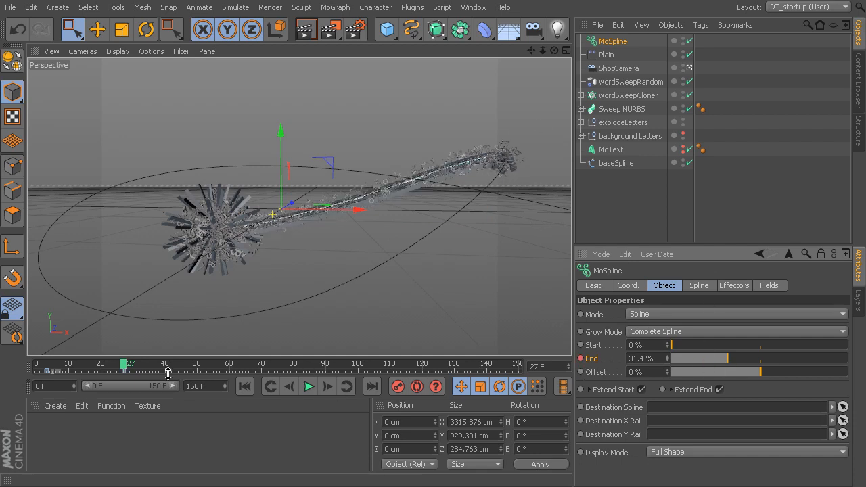
- Extend the MoSpline along the sweep on frame 44 and keyframe its End at 66.7 %
left_click_drag(132, 374, 182, 368)
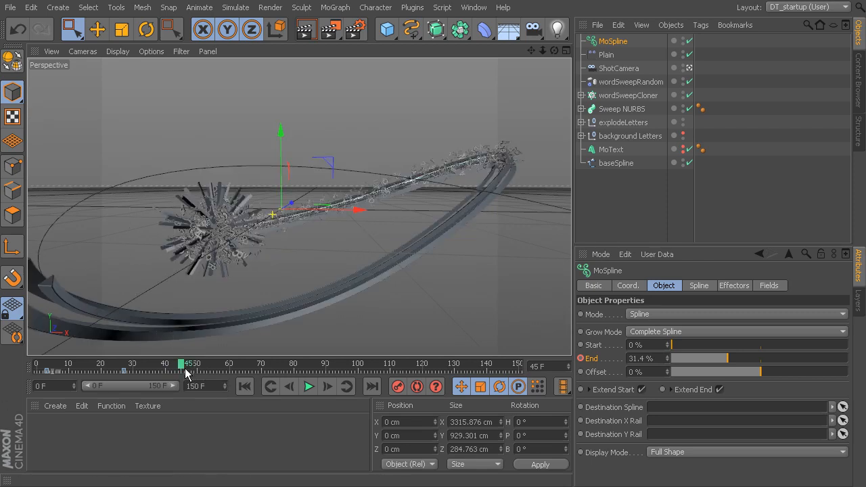
left_click(180, 370)
left_click_drag(728, 358, 790, 359)
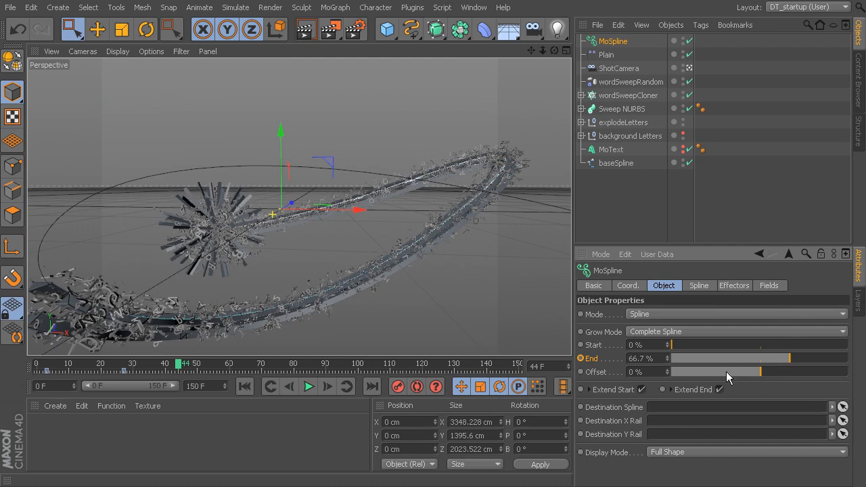
left_click(580, 359)
- Keyframe the MoSpline's End at 86.1 % on frame 52 and at 100 % on frame 62
mouse_move(190, 371)
left_mouse_down()
mouse_move(212, 368)
mouse_move(203, 370)
left_mouse_up()
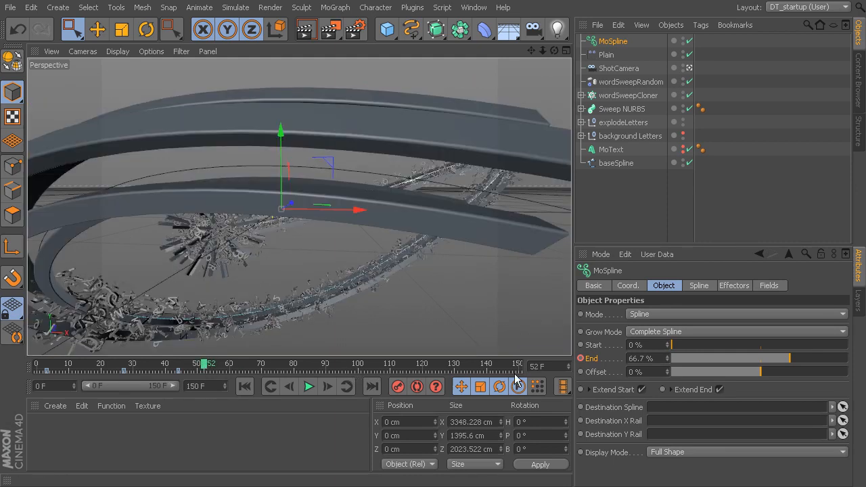
left_click_drag(788, 360, 825, 363)
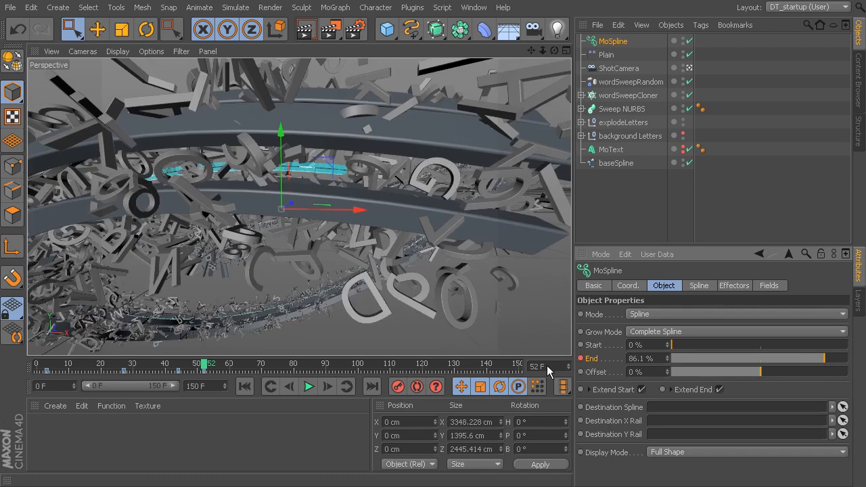
left_click_drag(211, 372, 236, 370)
left_click_drag(837, 366, 856, 362)
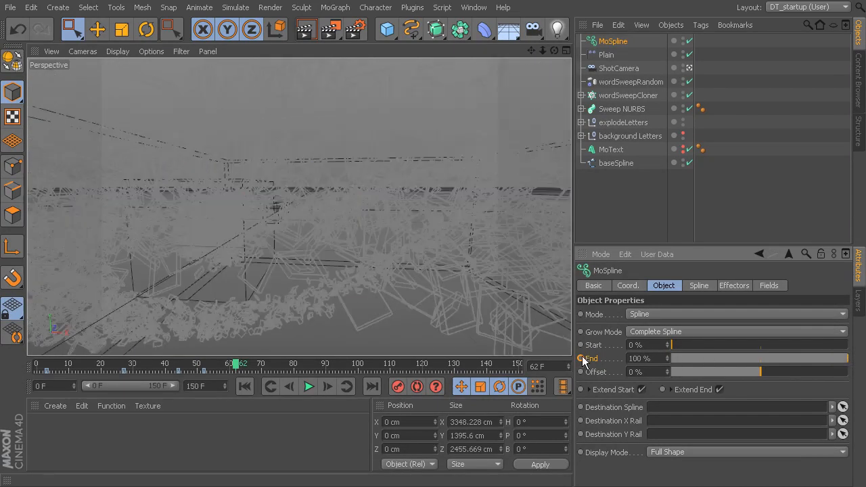
left_click(581, 358)
- Play the growth animation from frame 0, rewind it, and make the background Letters visible in the viewport
left_click(245, 386)
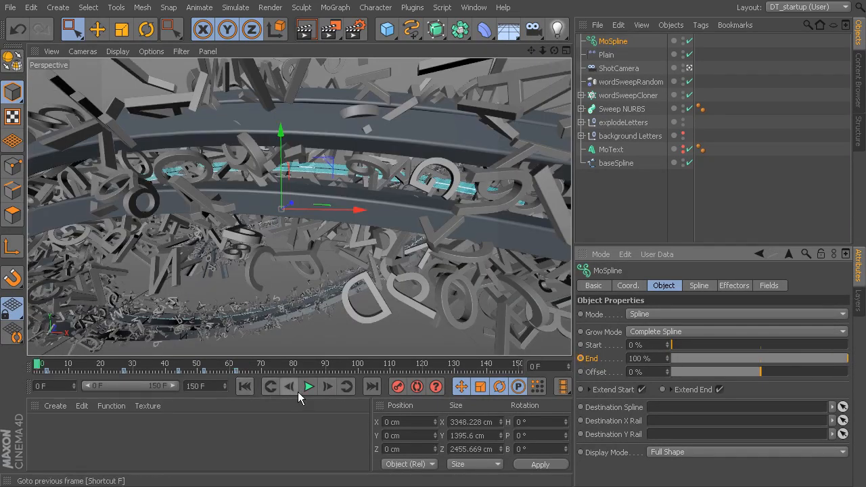
left_click(308, 386)
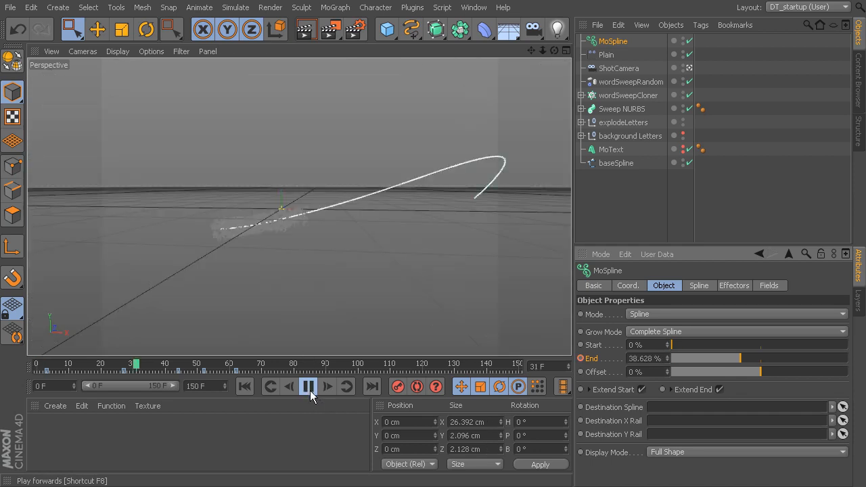
left_click(244, 386)
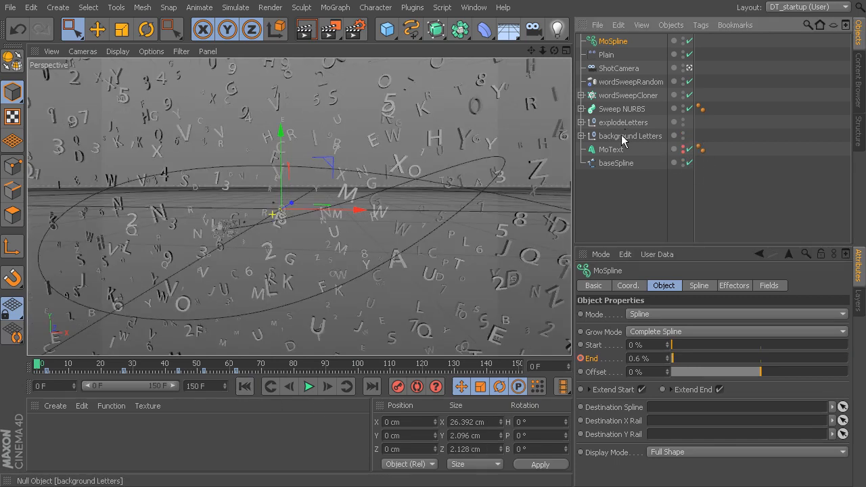
- Make a Hardware Preview of all frames as an AVI
left_click(270, 8)
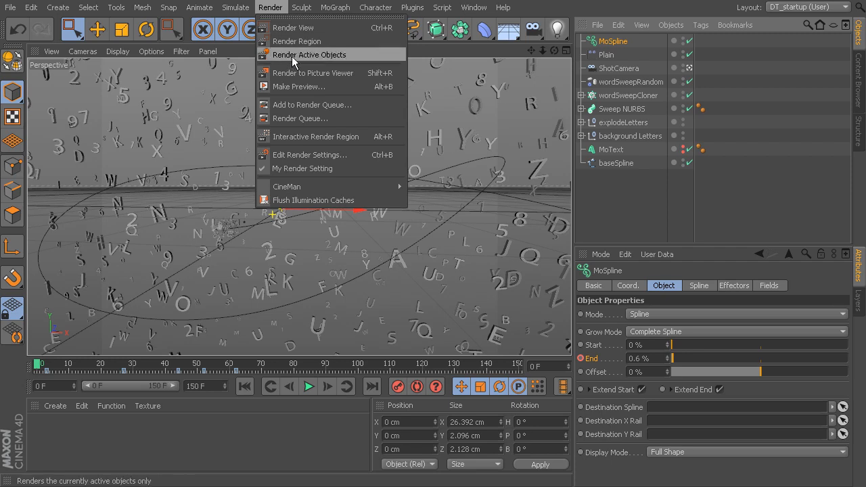
left_click(299, 86)
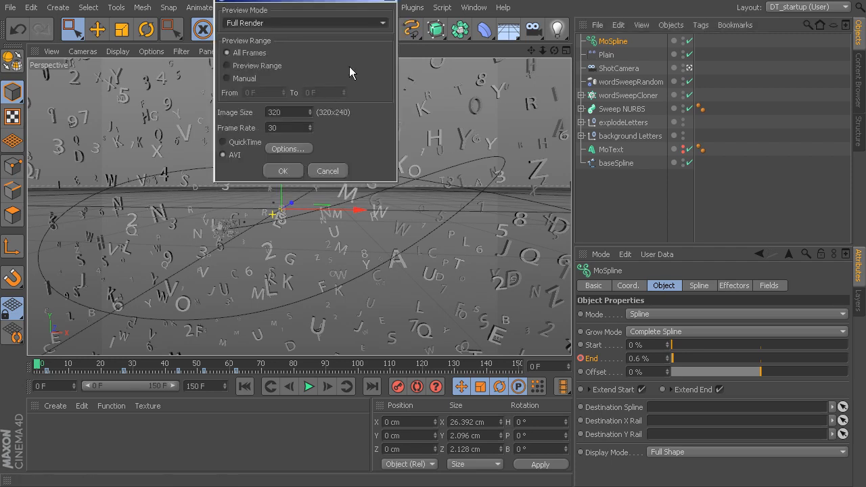
left_click_drag(299, 4, 388, 62)
left_click(398, 93)
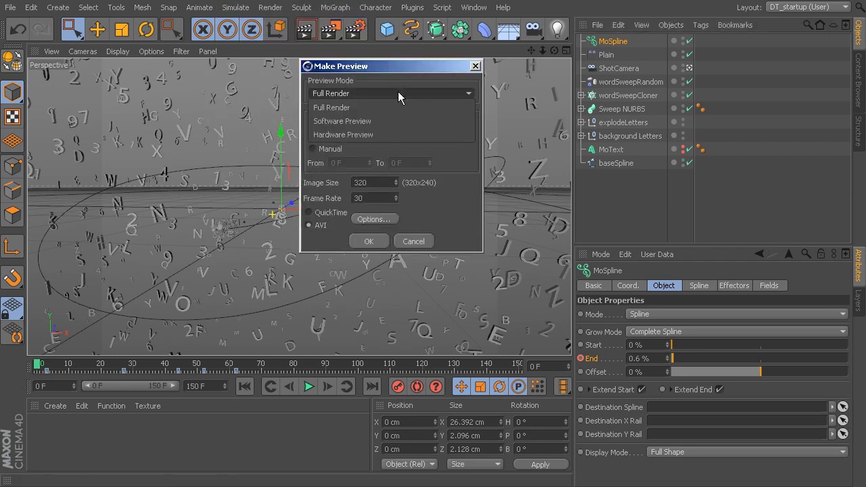
left_click(389, 133)
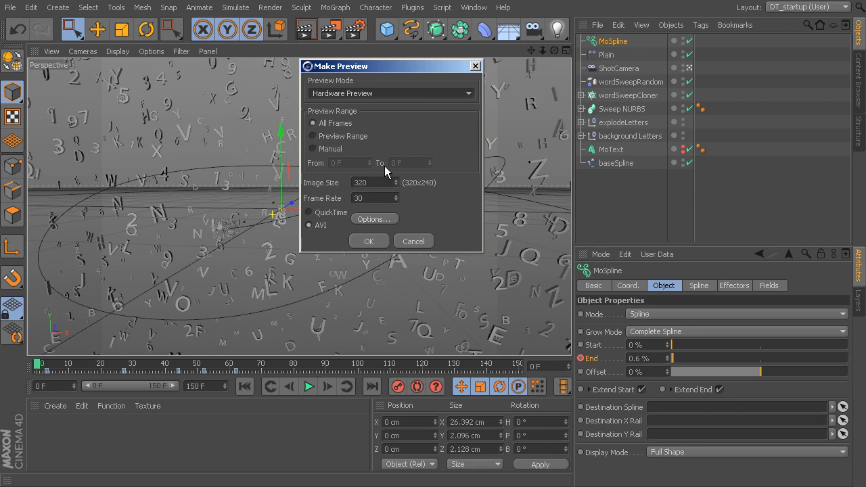
left_click(383, 240)
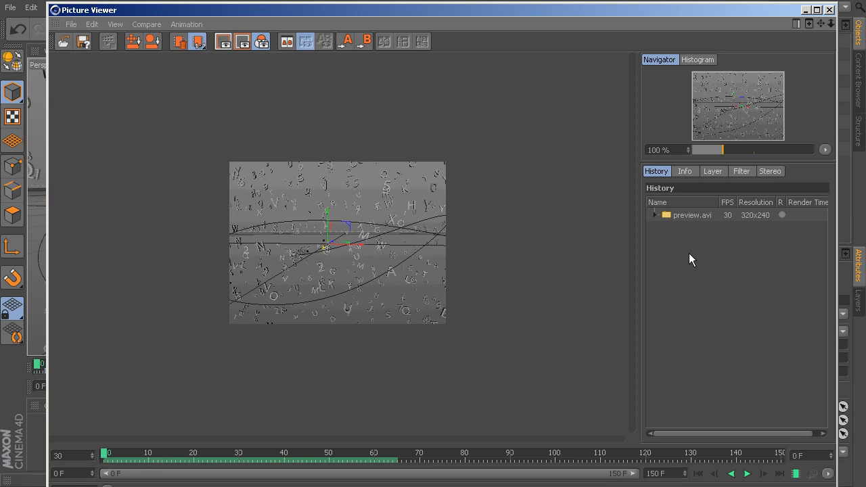
- Play the preview.avi enlarged in the Picture Viewer, stop it, and close the viewer
left_click(655, 214)
left_click(655, 214)
scroll(441, 290, "up", 1)
scroll(441, 289, "up", 1)
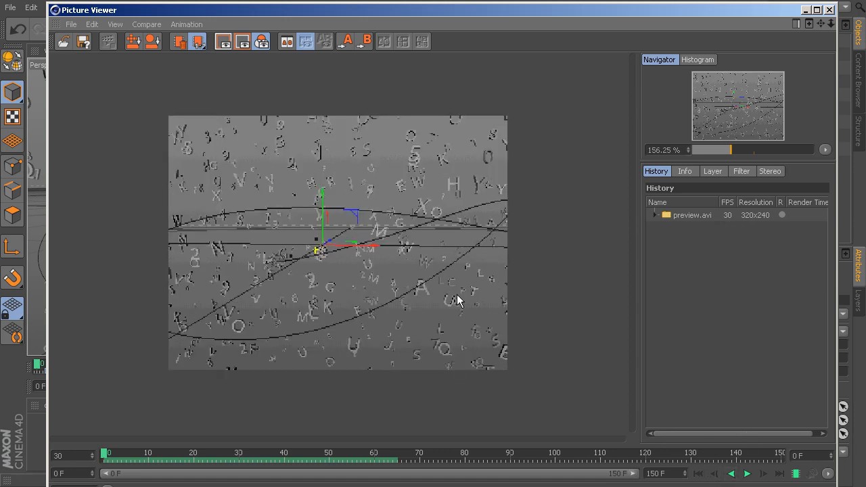
left_click(747, 474)
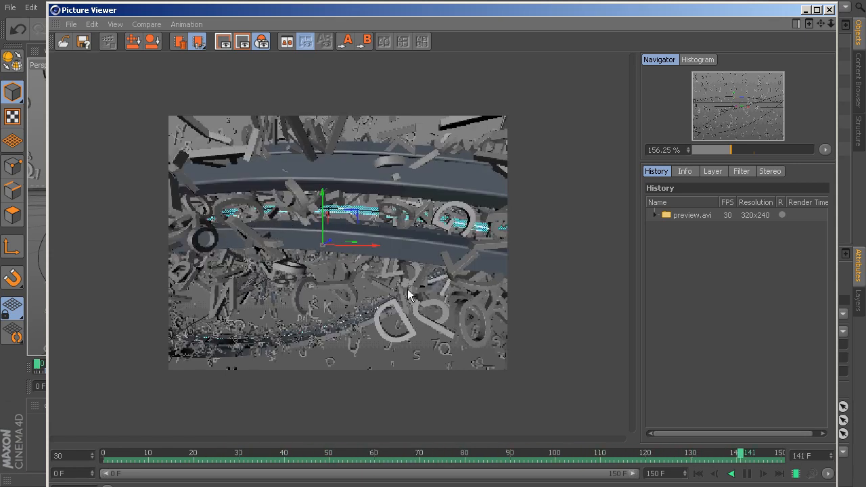
left_click(747, 474)
left_click(829, 9)
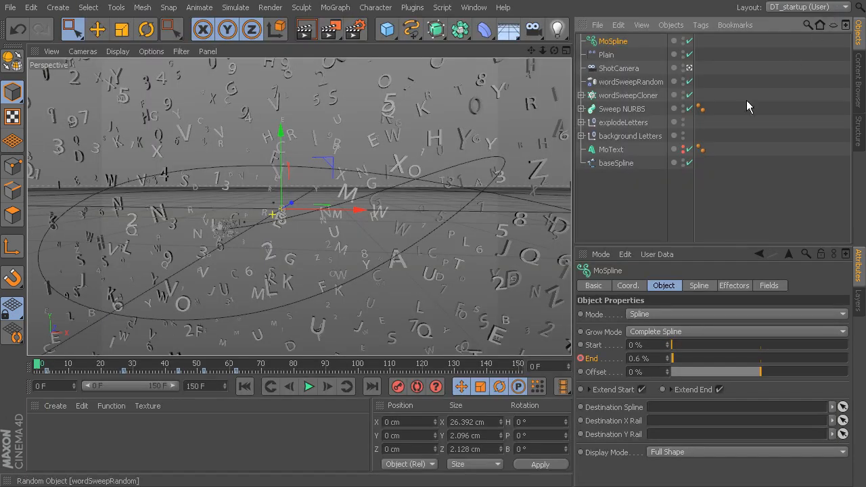
- Check the letters up to frame 65 and open the wordSweepRandom effector's parameters from the wordSweepCloner's effector list
left_click_drag(68, 367, 143, 368)
left_click_drag(226, 366, 244, 366)
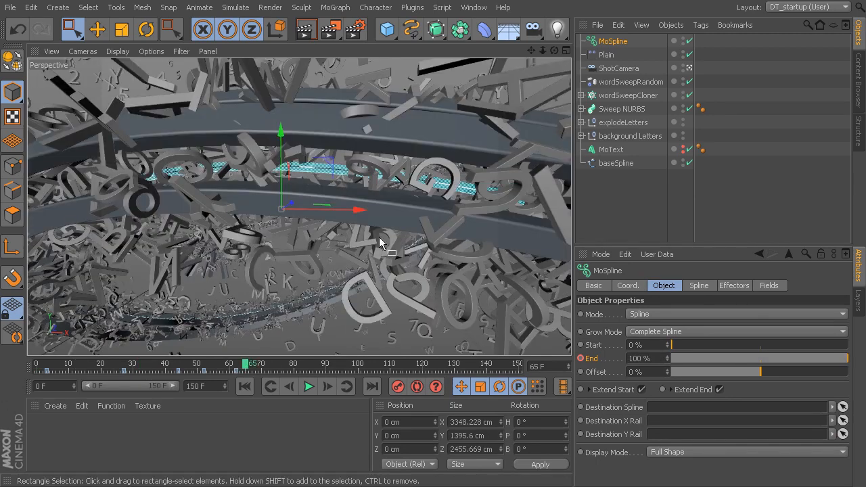
left_click(618, 95)
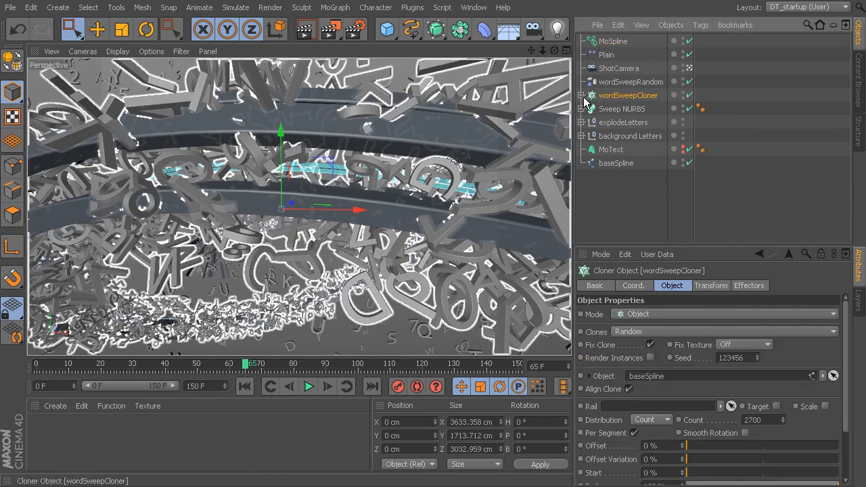
left_click(581, 96)
left_click_drag(847, 331, 847, 328)
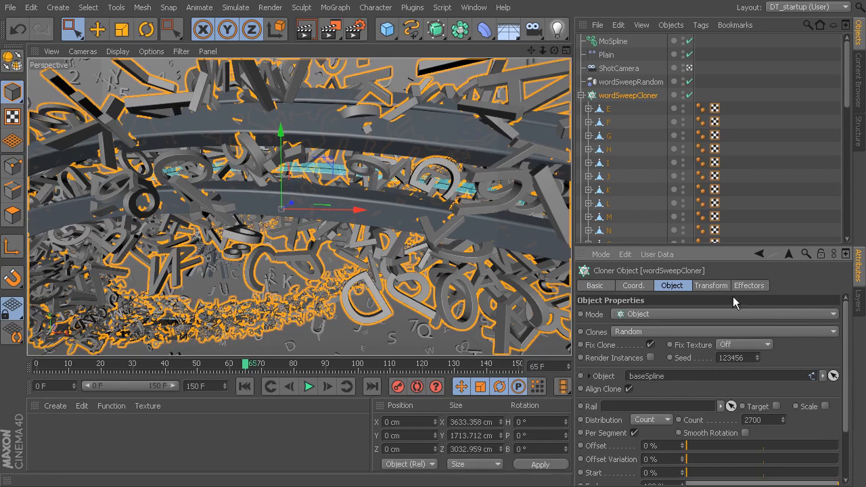
left_click(750, 285)
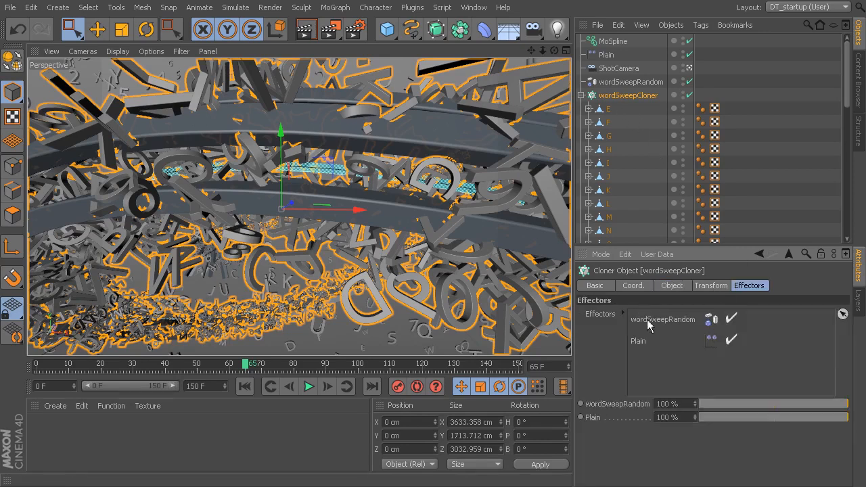
double_click(651, 319)
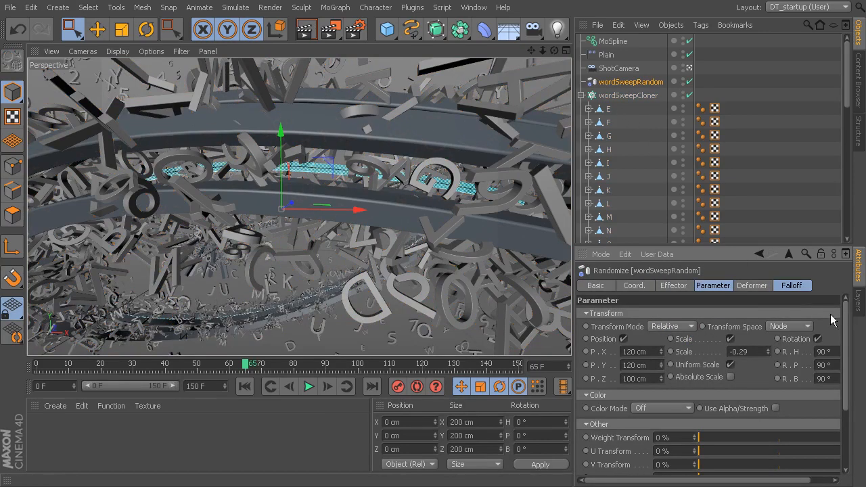
- Keyframe the wordSweepRandom effector's position X, Y, Z and rotation H, P, B on frame 11
left_click_drag(47, 364, 71, 369)
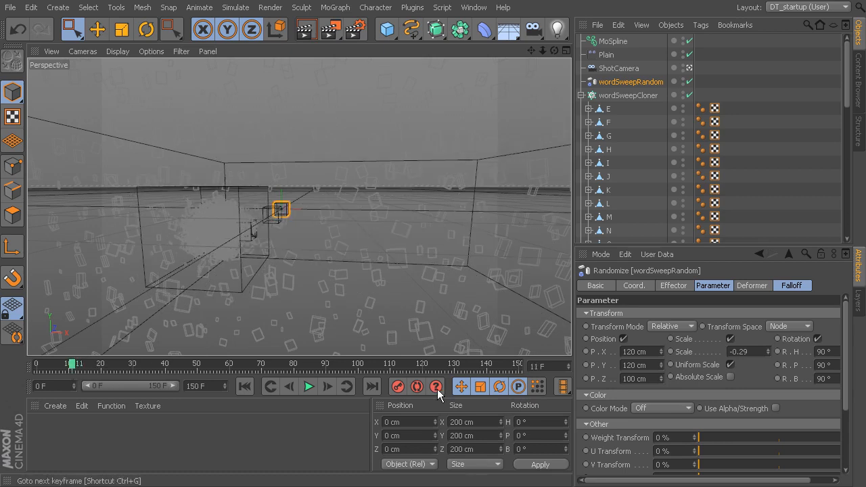
left_click(586, 351)
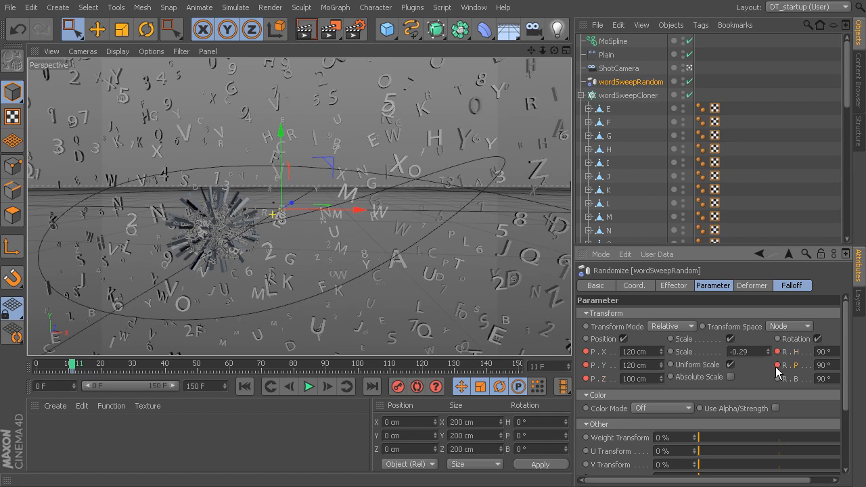
- Set the wordSweepRandom effector's position X, Y and Z to 150 cm each on frame 150
left_click_drag(80, 371, 531, 371)
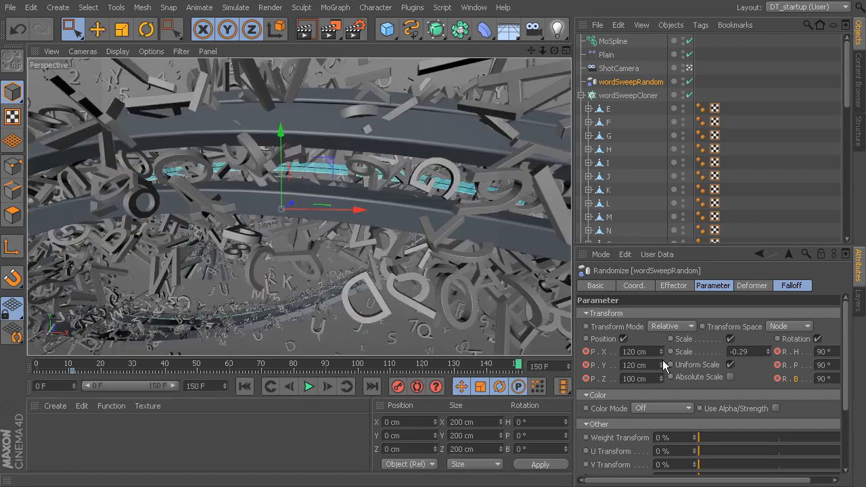
double_click(630, 352)
type("20")
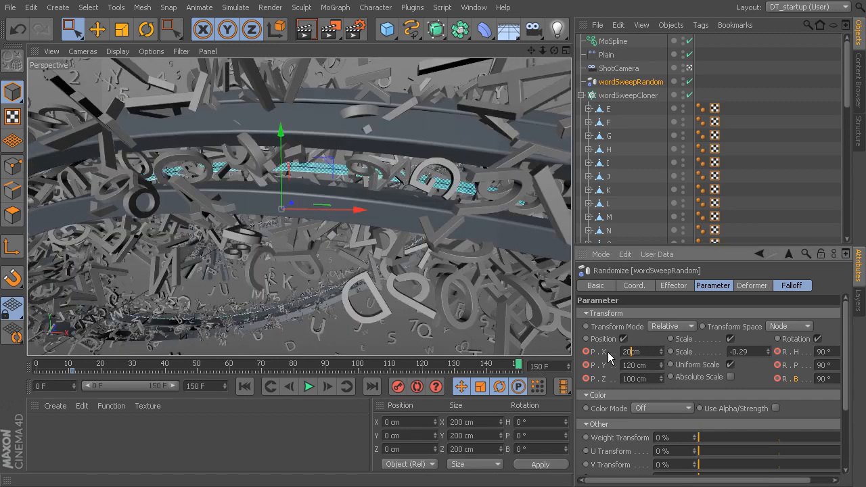
left_click_drag(636, 353, 597, 355)
type("150")
key("Return")
double_click(635, 365)
type("150")
left_click_drag(636, 379, 606, 383)
type("1")
key("Return")
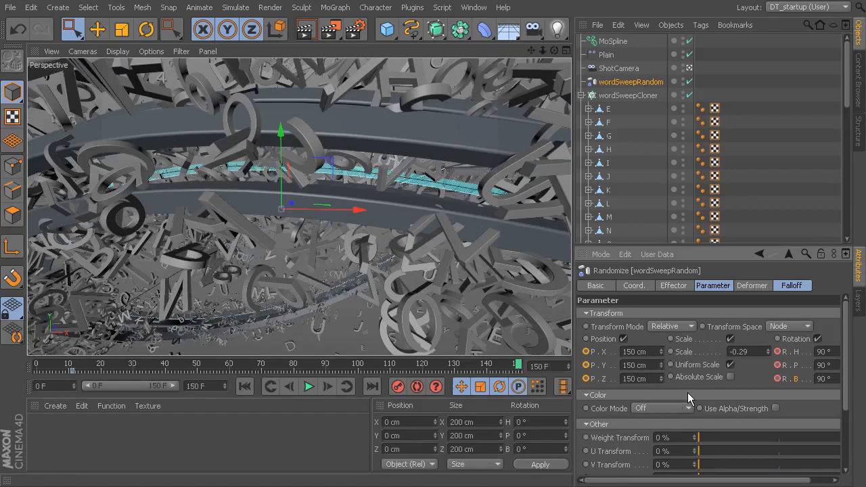
- Set the wordSweepRandom effector's rotation H, P and B to 180° each
left_click_drag(829, 349, 817, 351)
type("180")
left_click_drag(835, 365, 790, 383)
type("180")
- Keyframe the wordSweepRandom effector's position X, Y, Z and rotation H, P, B on frame 150
left_click(777, 379, "ctrl")
left_click(777, 366, "ctrl")
left_click(778, 352, "ctrl")
left_click(586, 379, "ctrl")
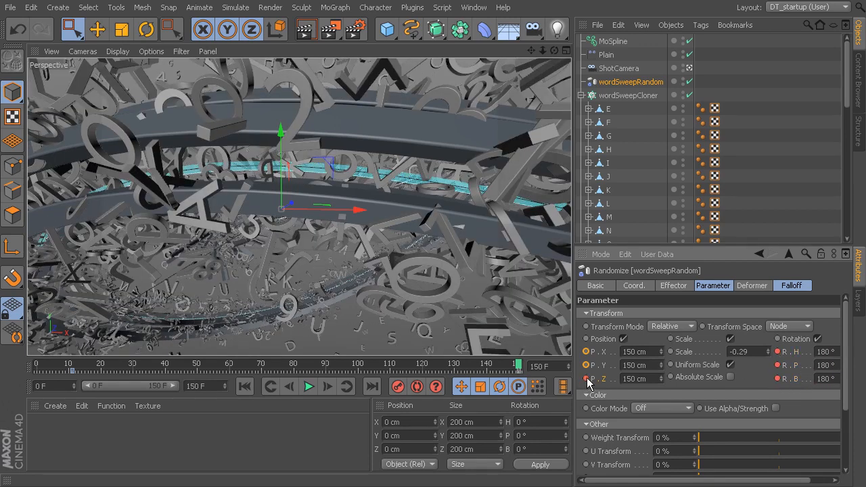
left_click(586, 352, "ctrl")
- Scrub and play the animation to examine how the letters drift between the wordSweepRandom keyframes
left_click(227, 366)
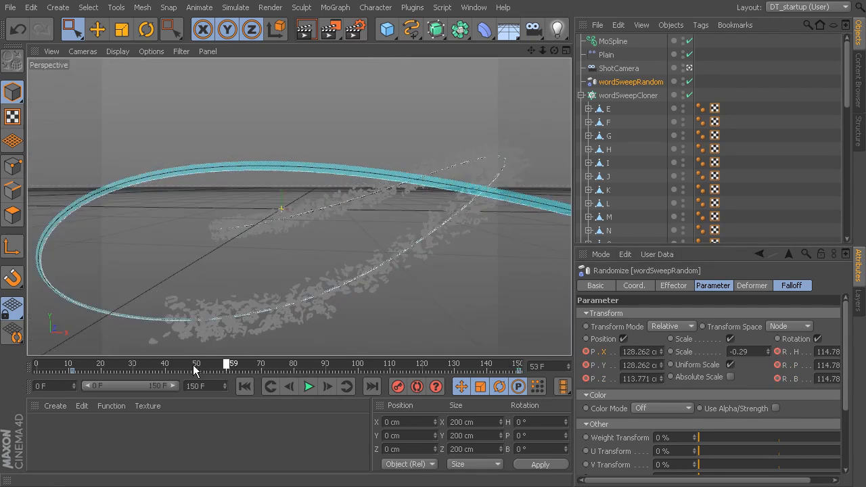
left_click(306, 387)
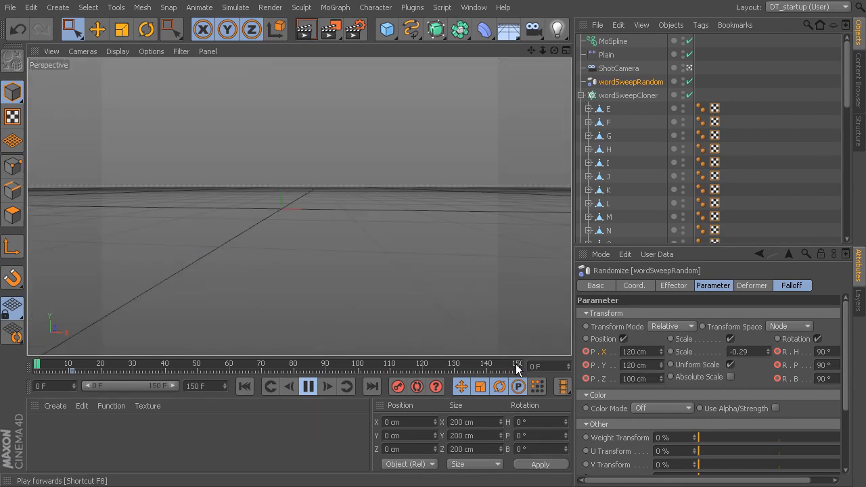
left_click(521, 364)
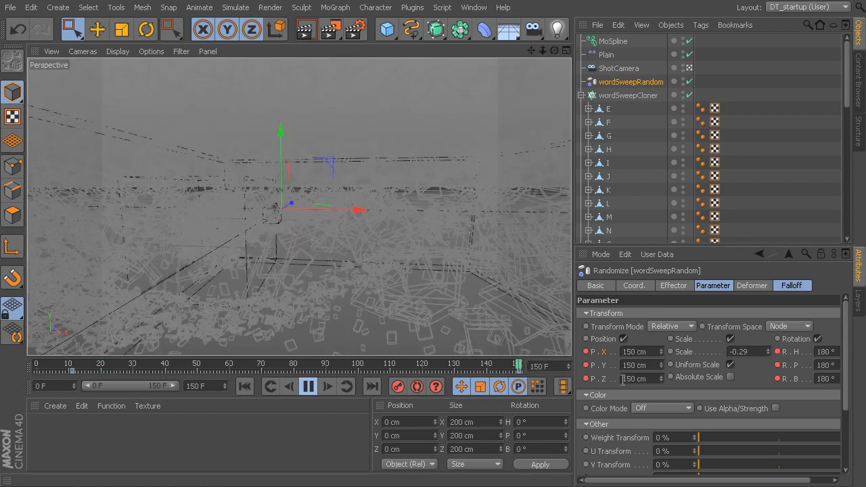
left_click(520, 365)
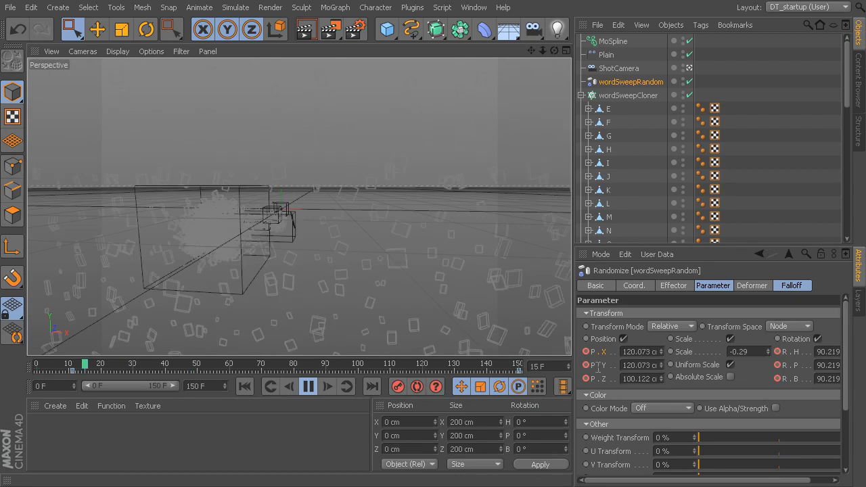
left_click(307, 387)
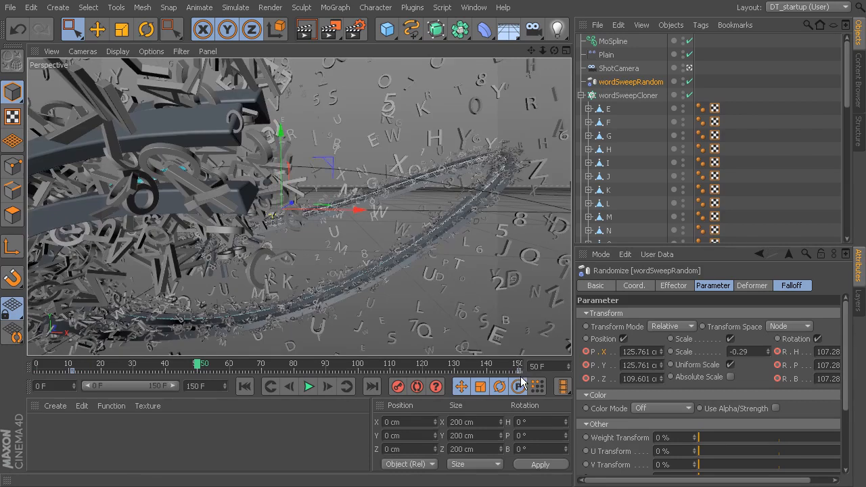
- Set the wordSweepRandom effector's position X, Y and Z to 140 cm each on frame 150 and keyframe them
left_click(518, 366)
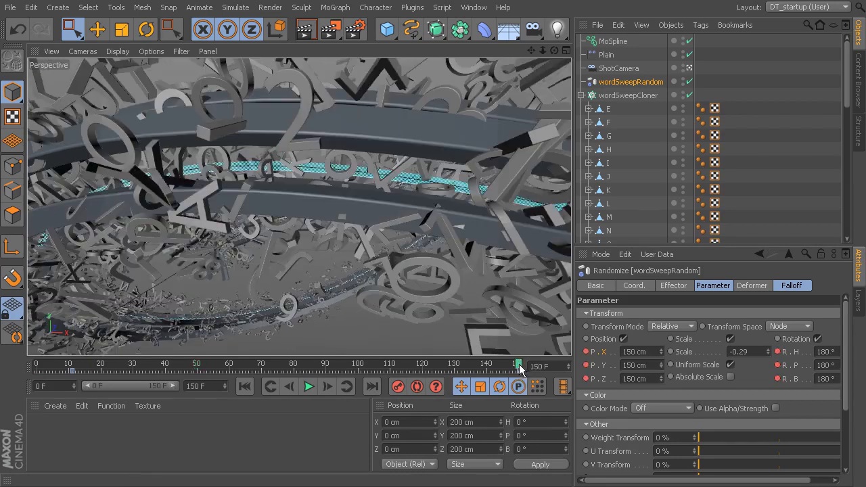
left_click_drag(636, 351, 612, 352)
type("140")
key("Return")
double_click(637, 366)
type("10")
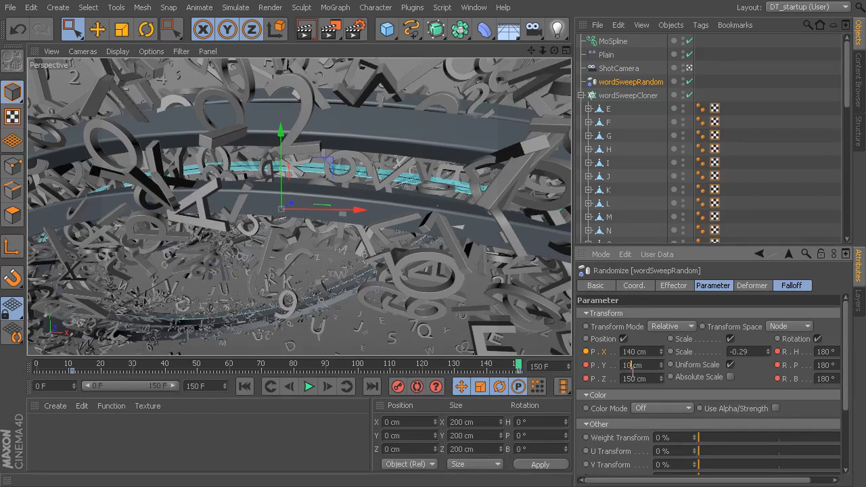
key("BackSpace")
double_click(630, 379)
type("1")
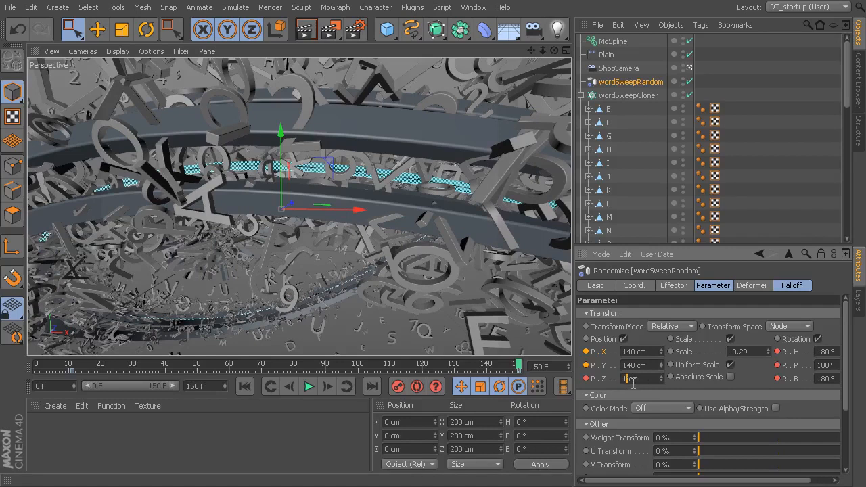
left_click(586, 379, "ctrl")
left_click(587, 365, "ctrl")
left_click(587, 352, "ctrl")
- Set the wordSweepRandom effector's rotation H, P and B to 100° each and keyframe them on frame 150
double_click(831, 351)
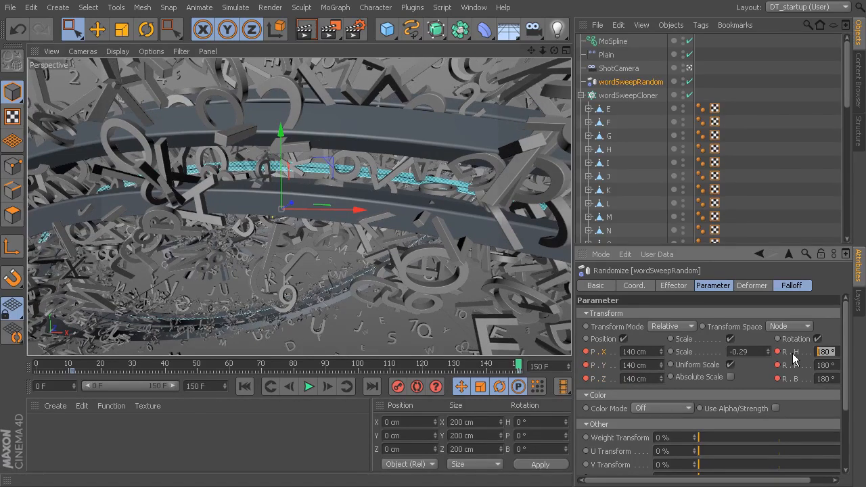
type("100")
double_click(811, 364)
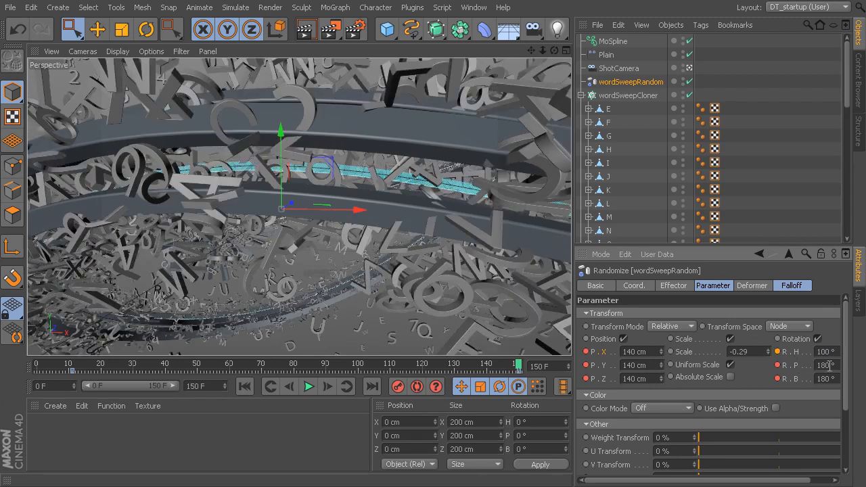
type("100")
key("Return")
left_click(778, 352, "ctrl")
left_click(777, 365, "ctrl")
left_click(778, 379, "ctrl")
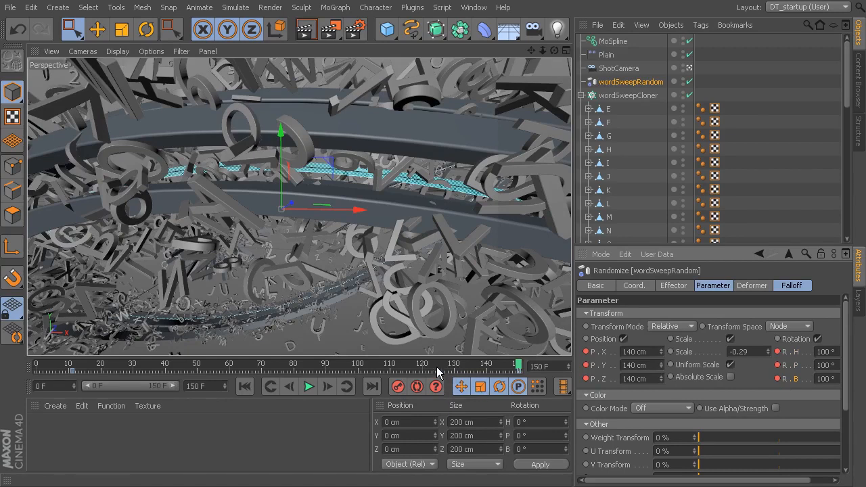
- Return to frame 0 and make a hardware preview of all frames as AVI, image size 320 at 30 fps
left_click(238, 385)
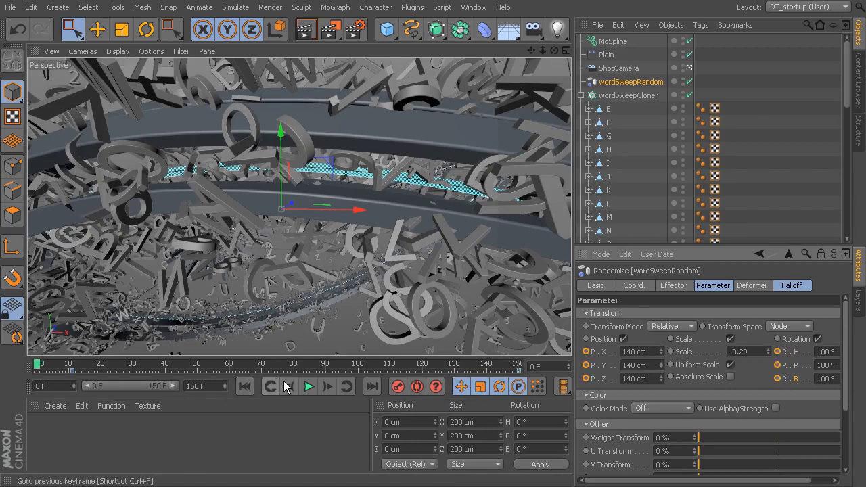
left_click(289, 385)
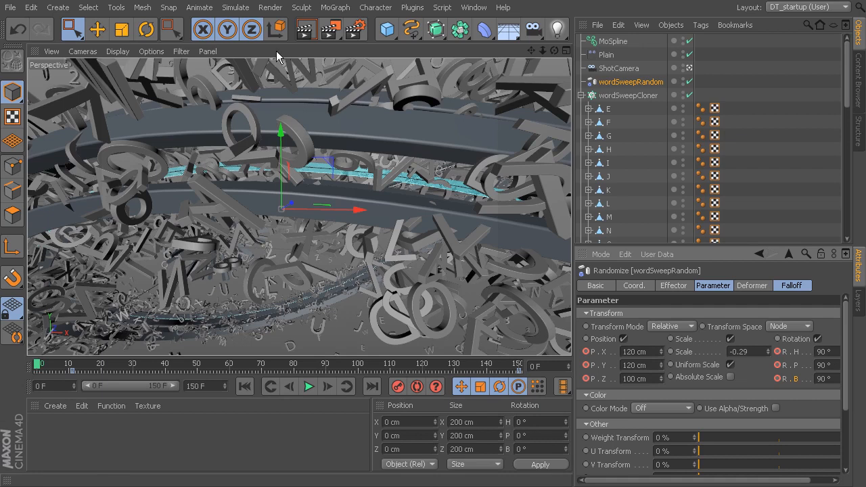
left_click(270, 7)
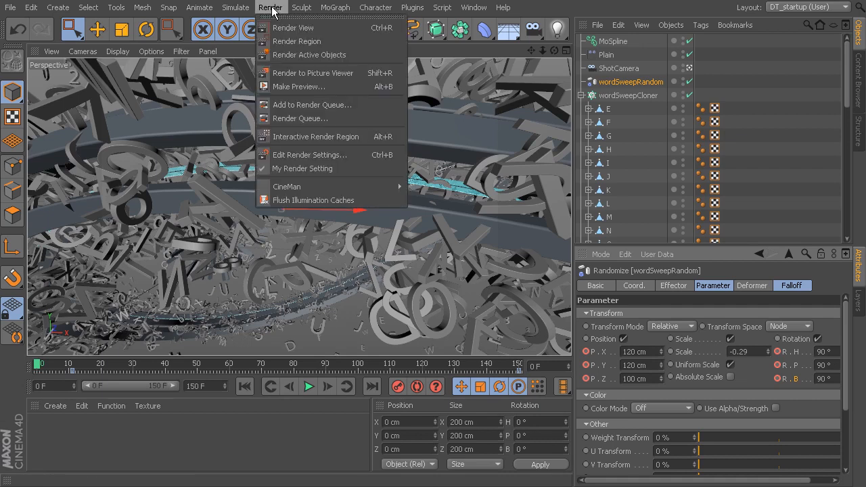
left_click(308, 87)
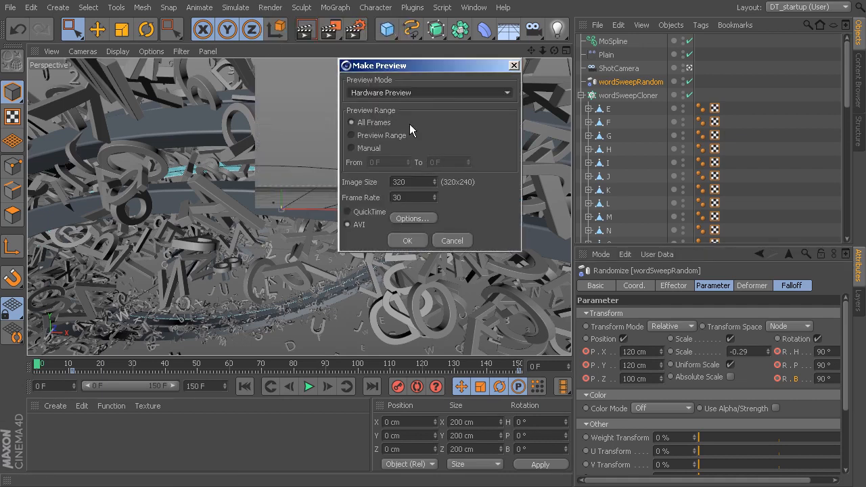
left_click(408, 240)
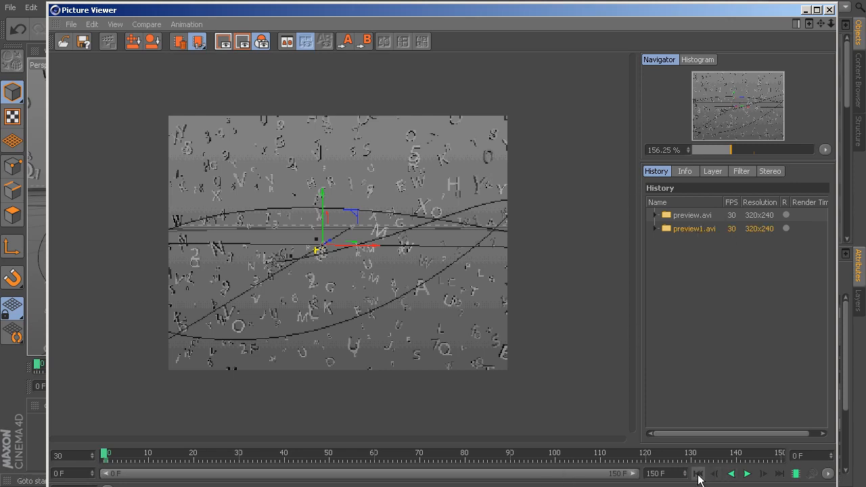
- Play the preview1.avi preview to examine the letter motion, and close the Picture Viewer
left_click(747, 474)
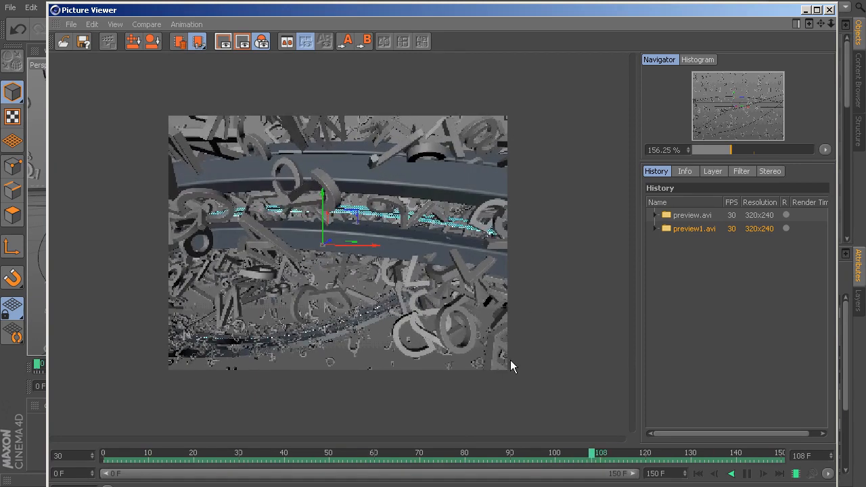
left_click(747, 474)
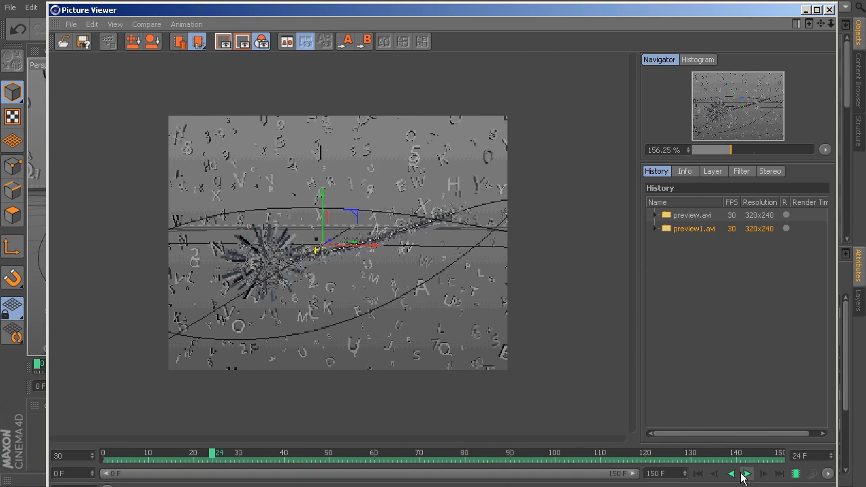
left_click(830, 10)
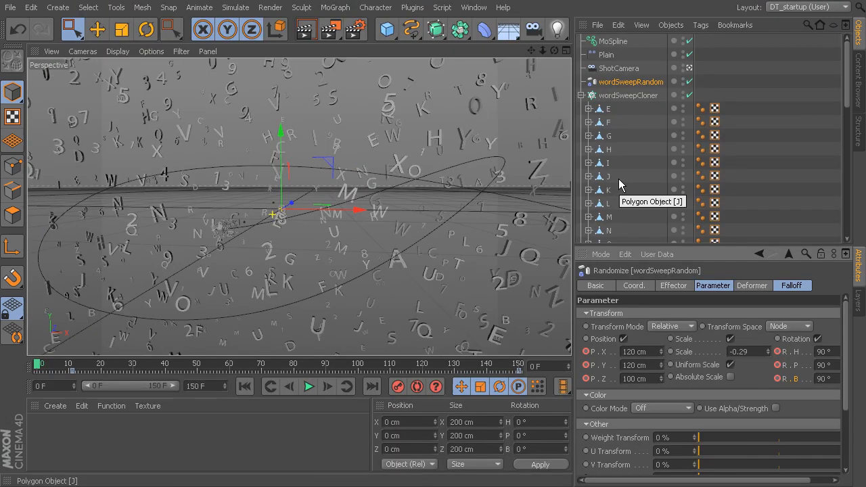